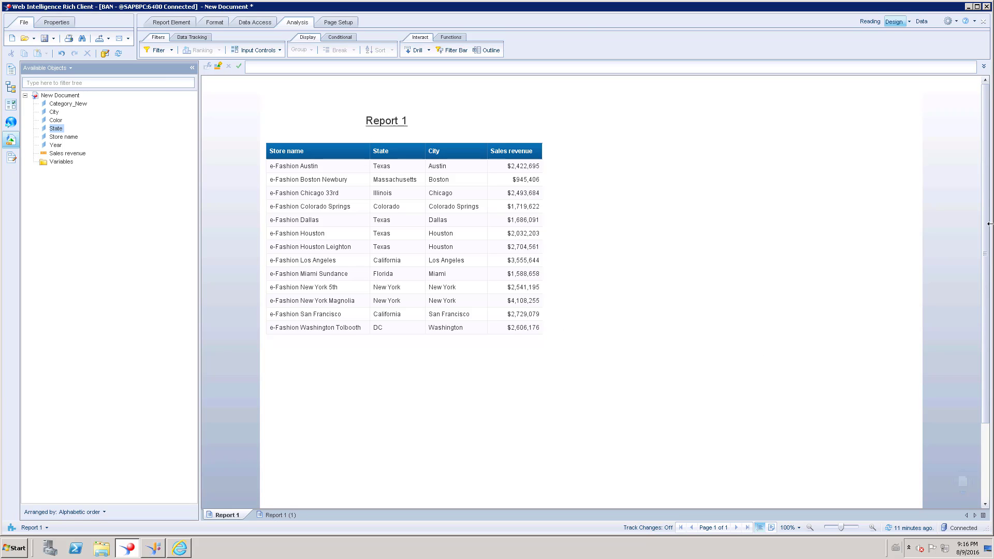
Set the page header's background colour to light cyan via Format Header > Appearance.
scroll(987, 259, "down", 3)
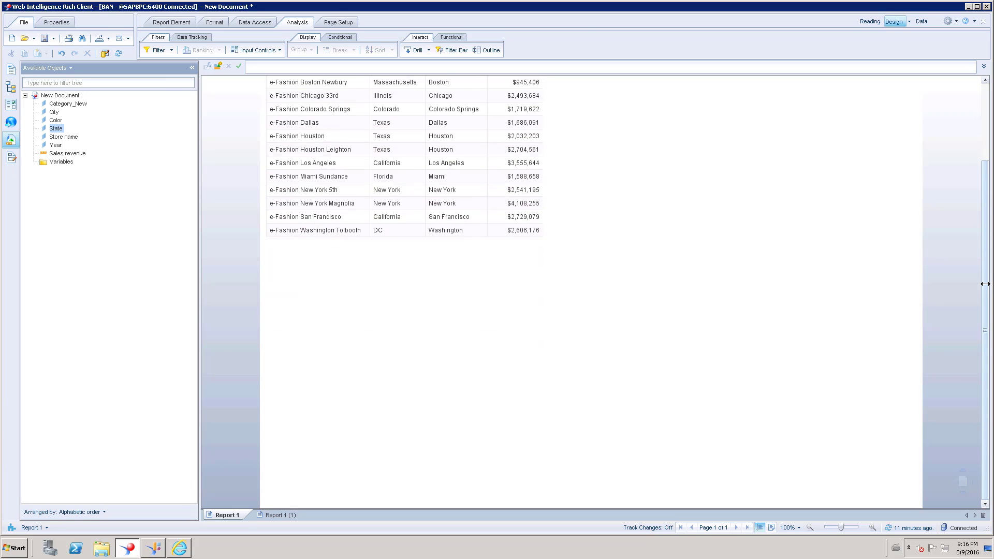
scroll(984, 212, "up", 3)
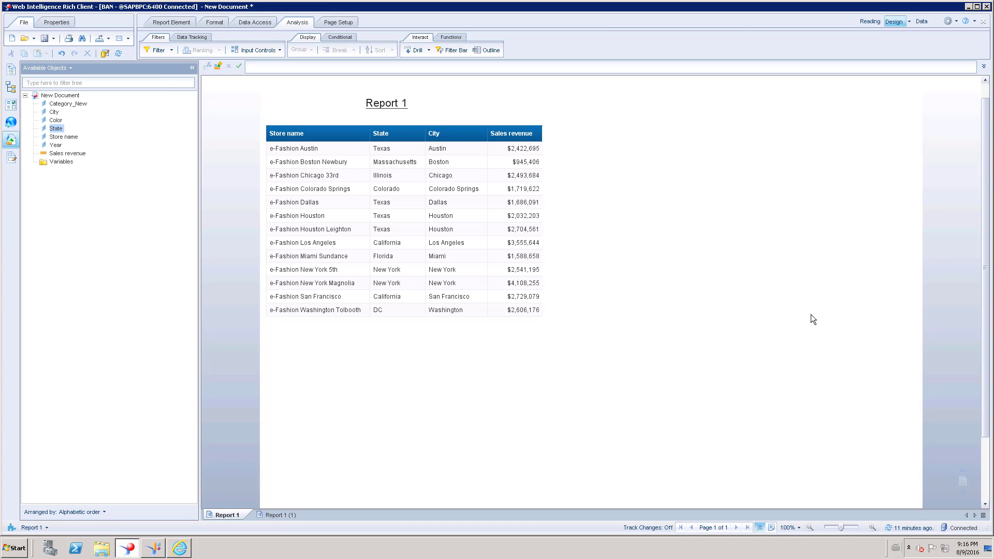
scroll(985, 228, "up", 1)
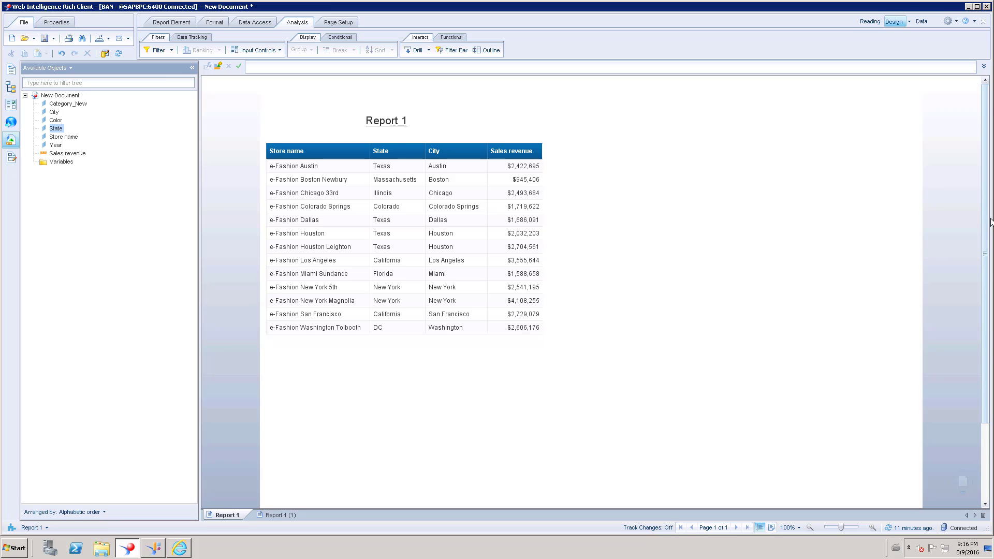
scroll(990, 258, "down", 1)
scroll(990, 258, "down", 4)
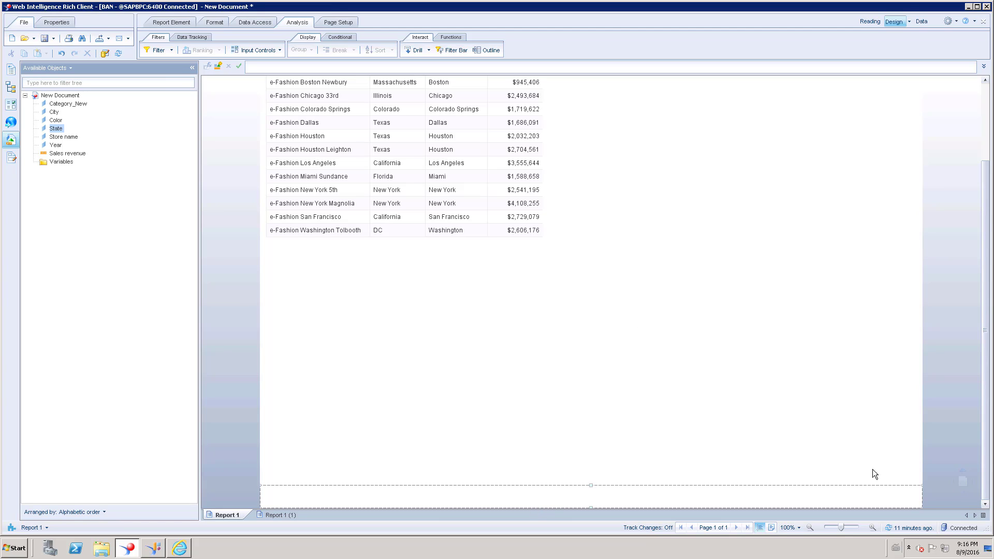
scroll(983, 451, "up", 3)
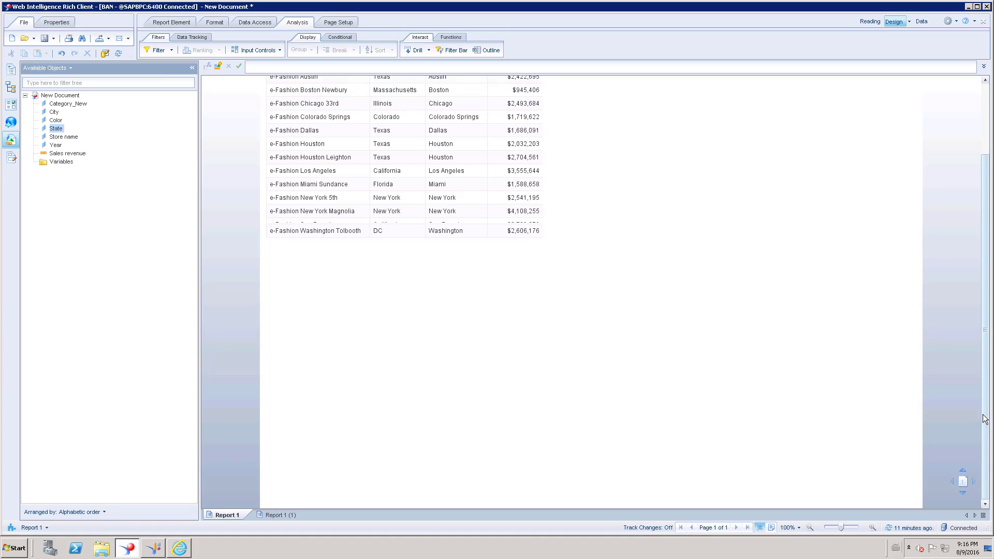
left_click_drag(985, 391, 986, 356)
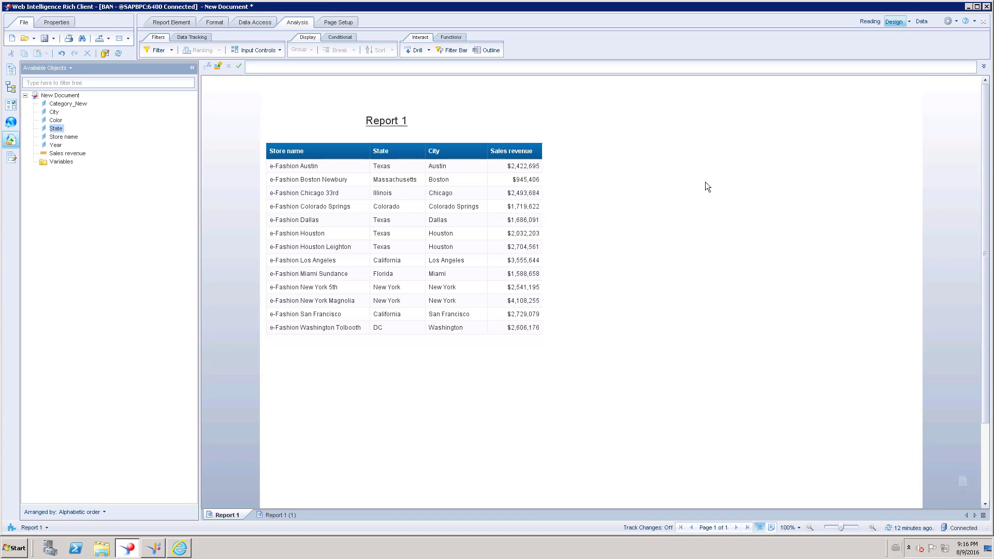
right_click(465, 93)
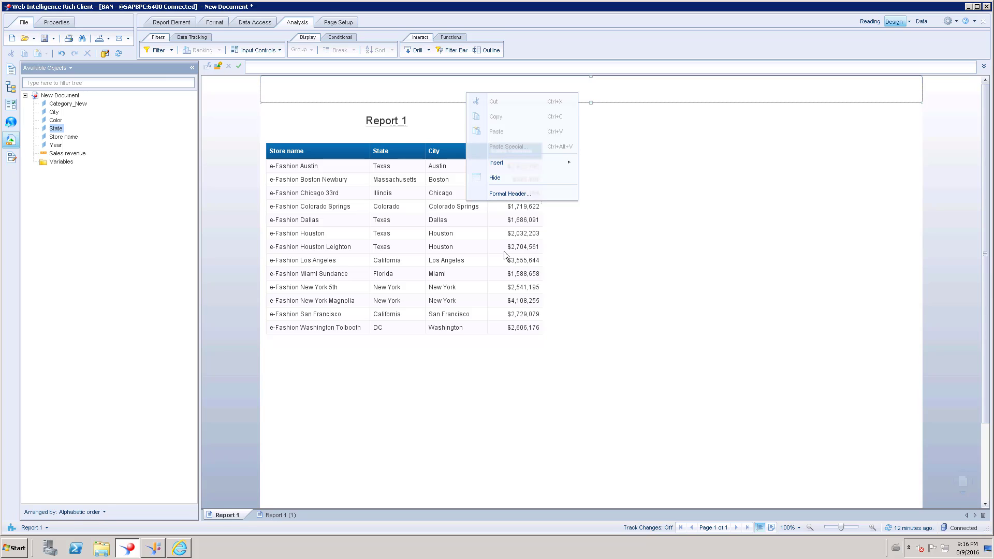
left_click(497, 193)
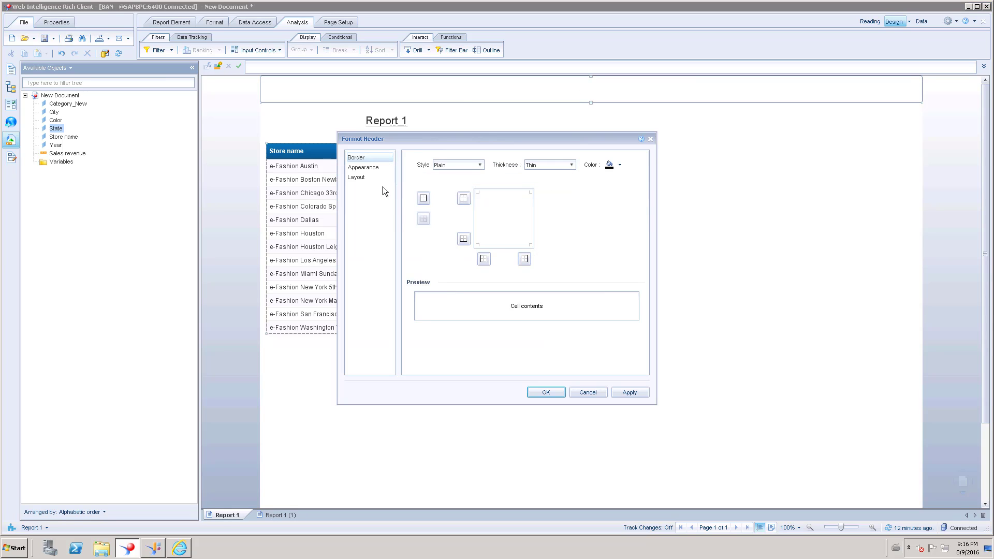
left_click(362, 167)
left_click(552, 180)
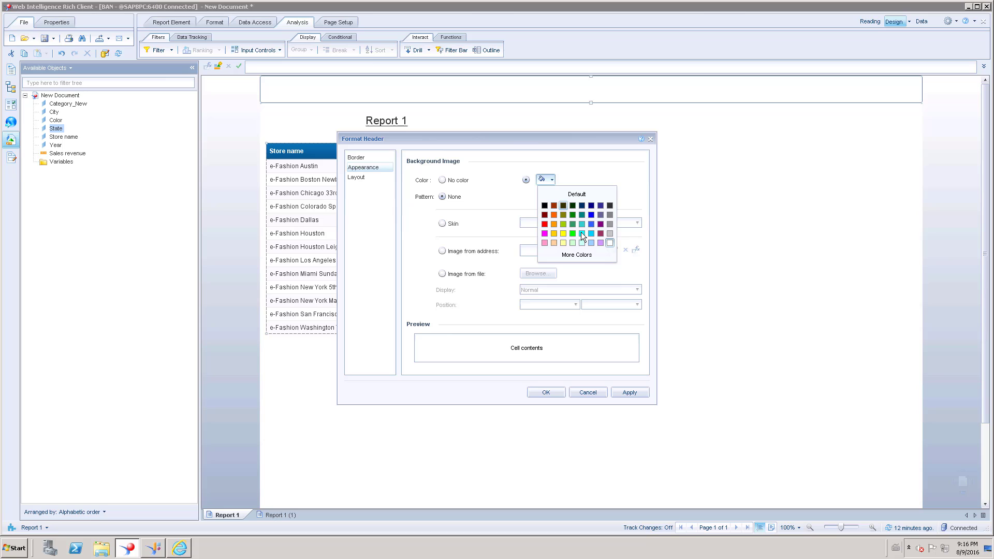
left_click(582, 242)
left_click(548, 395)
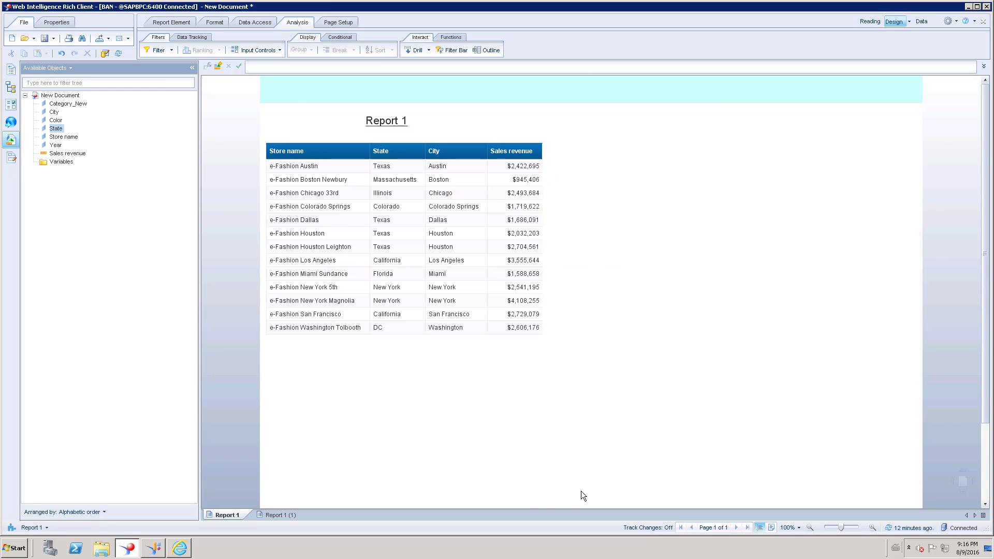
Set the page footer's background colour to light cyan via Format Footer > Appearance.
scroll(581, 490, "down", 3)
right_click(524, 497)
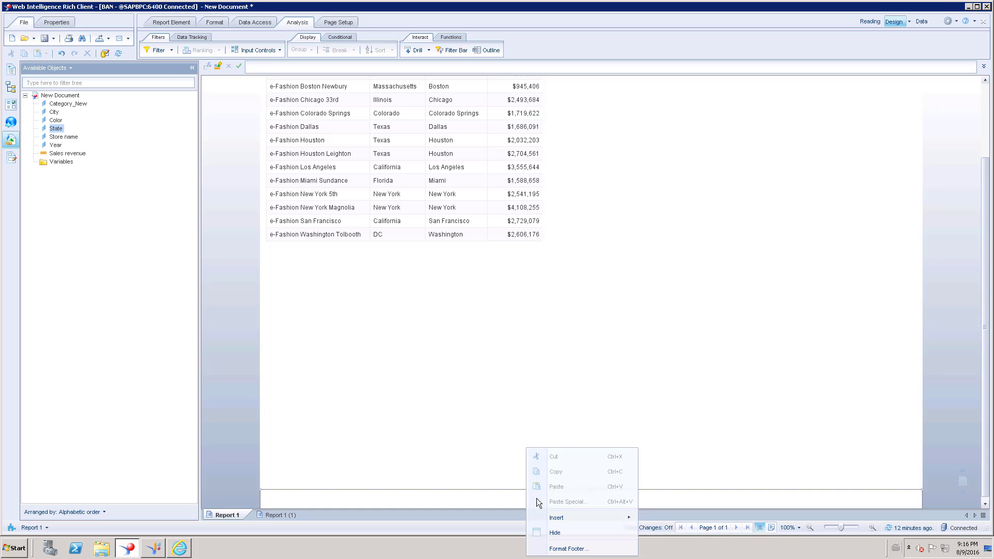
left_click(565, 549)
left_click(359, 169)
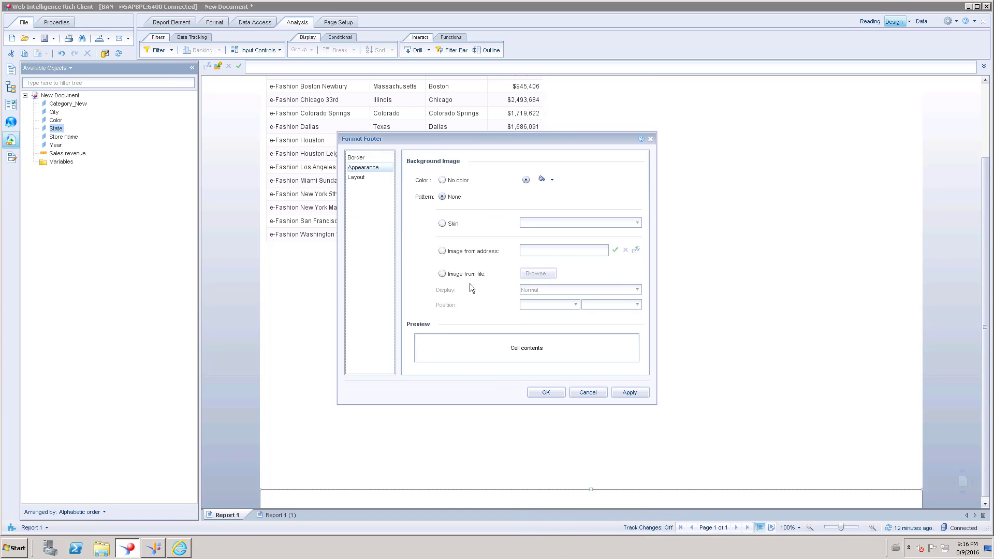
left_click(544, 179)
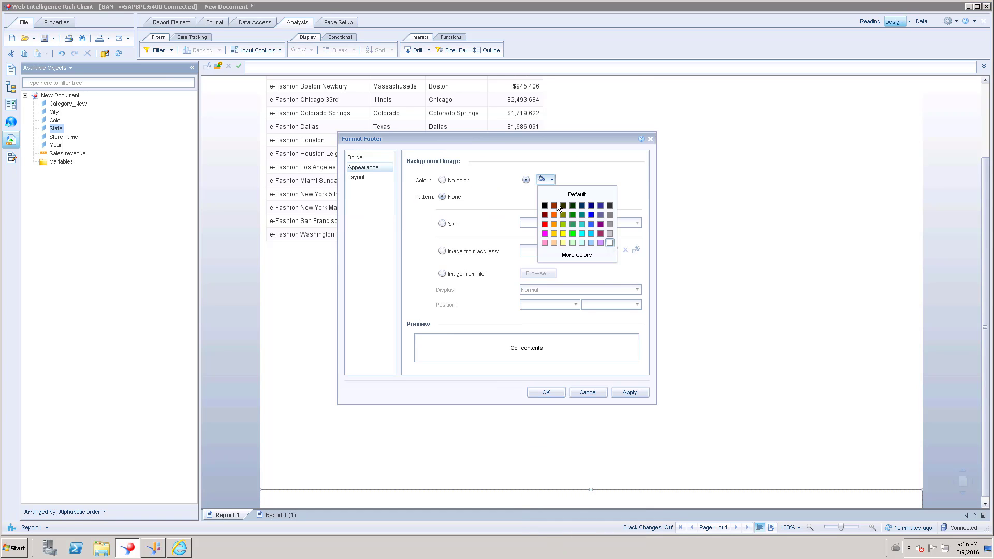
left_click(582, 243)
left_click(546, 392)
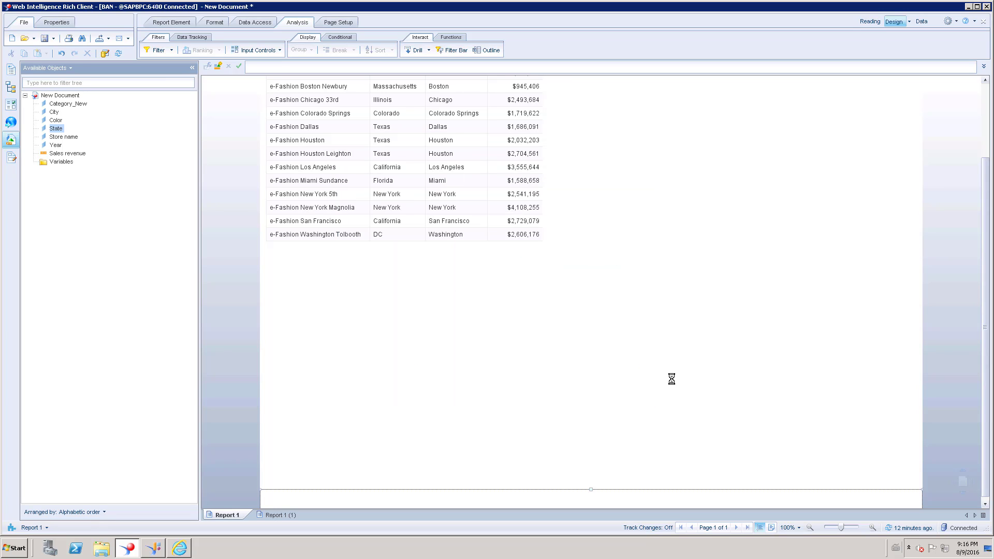
scroll(673, 371, "up", 3)
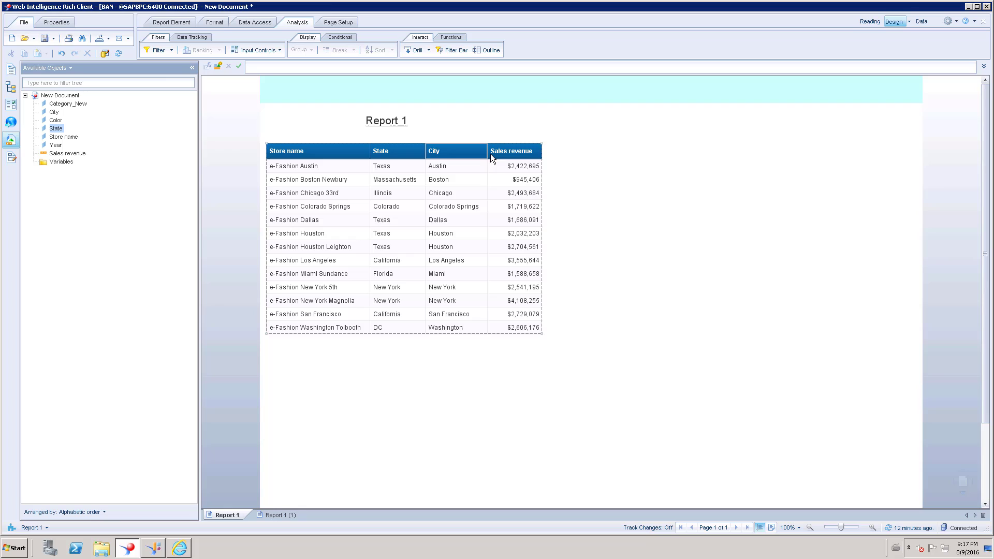
Give the Store name heading cell a plain orange background instead of the background image.
right_click(331, 151)
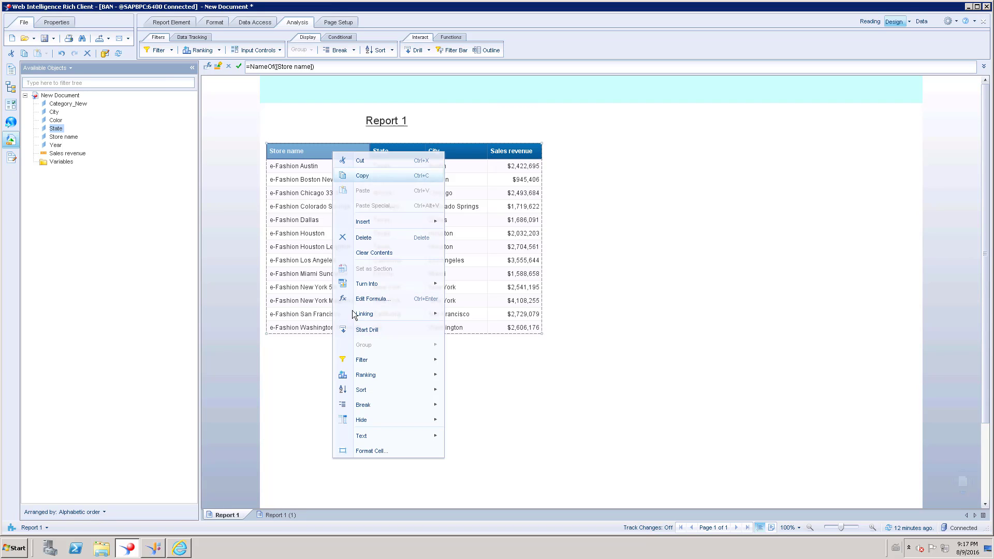
left_click(372, 451)
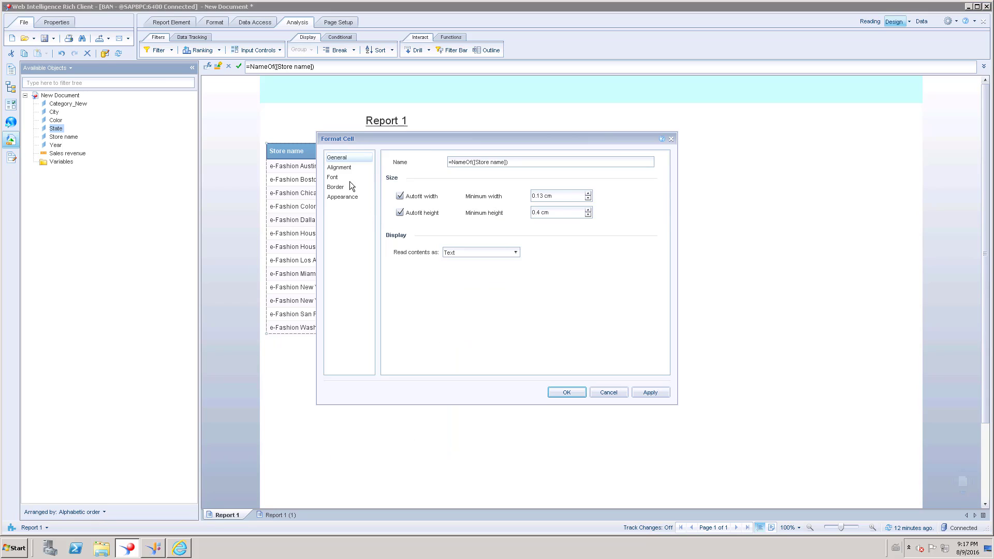
left_click(342, 198)
left_click(553, 180)
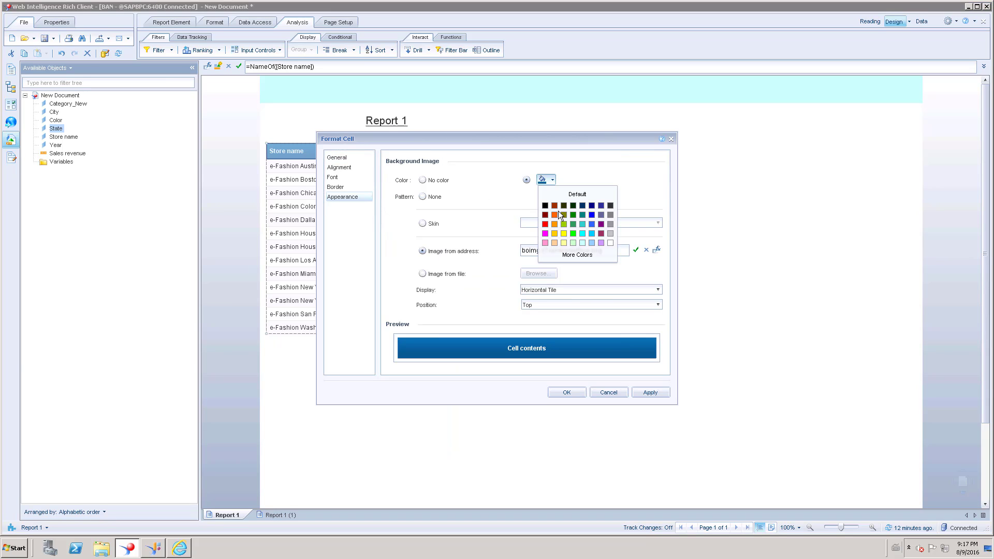
left_click(554, 224)
left_click(423, 196)
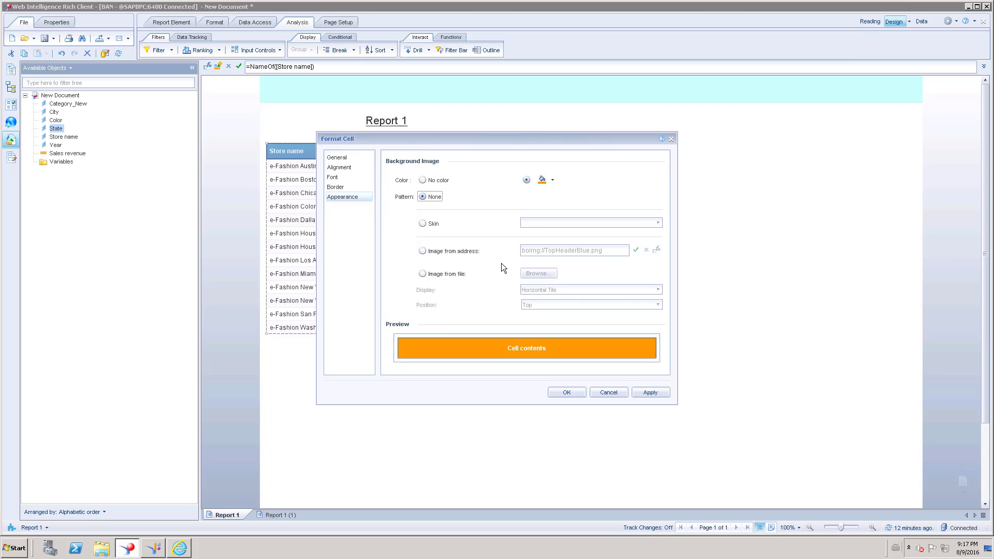
left_click(561, 394)
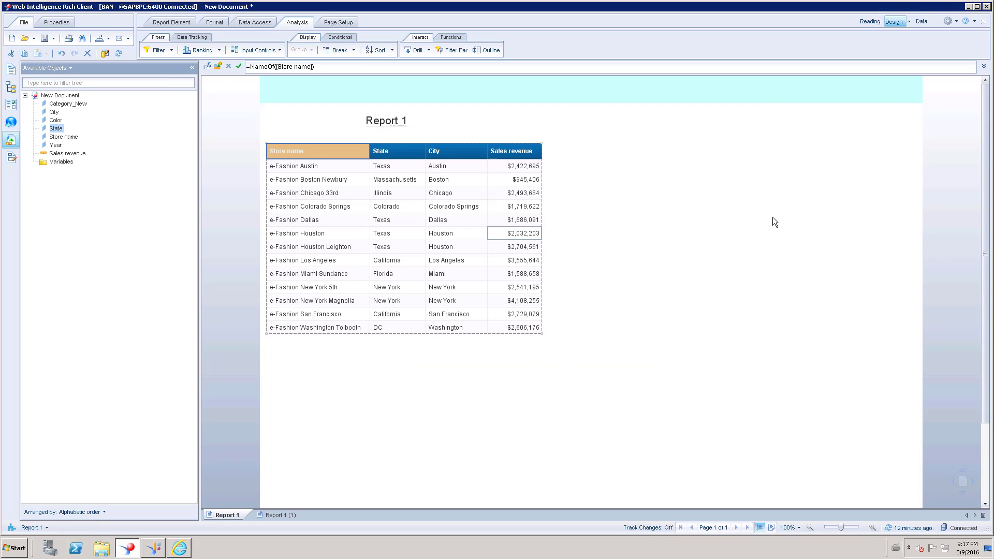
left_click(758, 205)
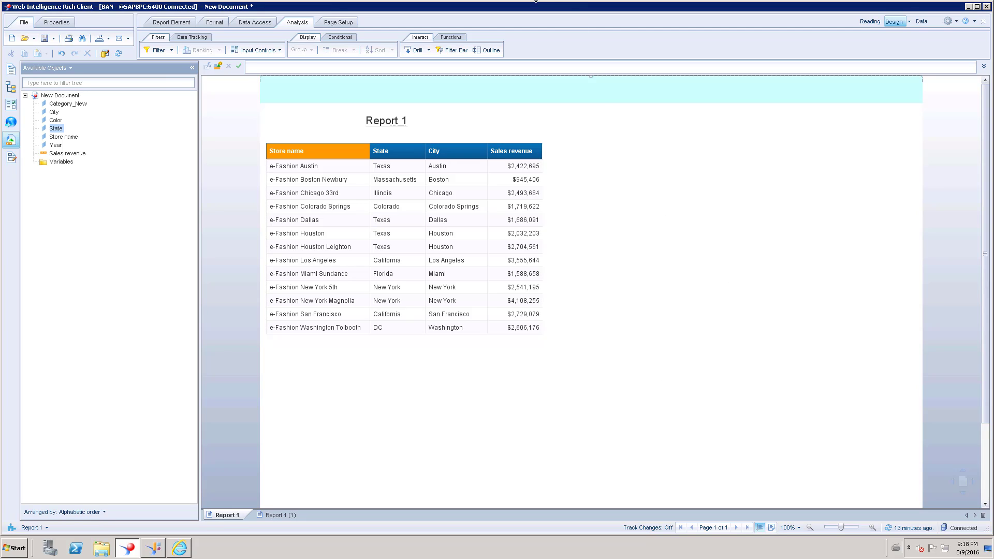
Export the document's default style from Document Summary as the CSS file 'Test'.
left_click(48, 23)
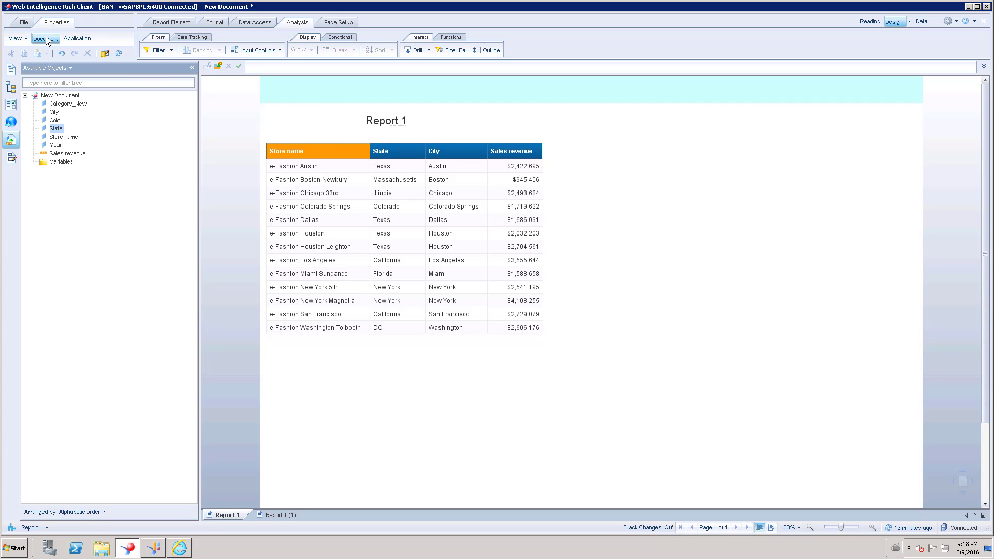
left_click(46, 38)
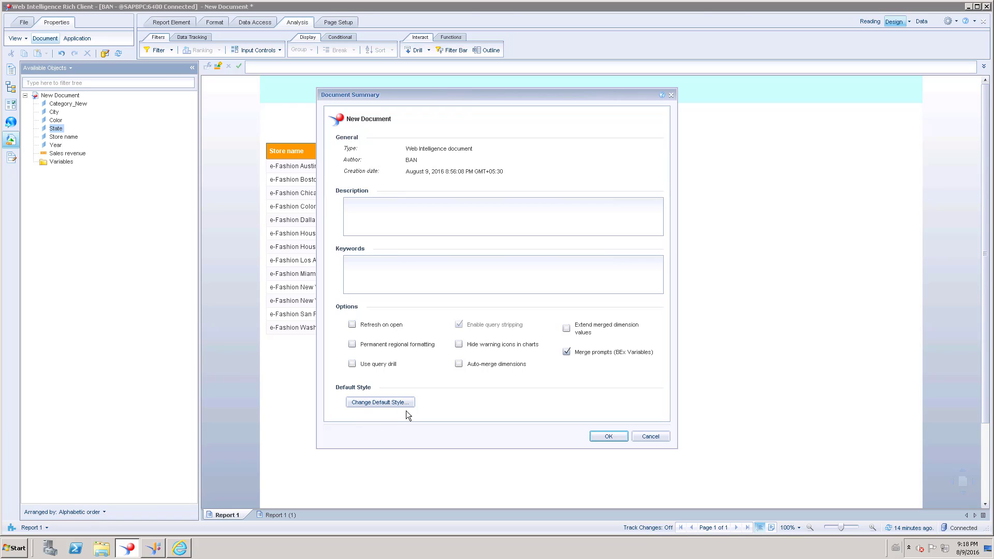
left_click(378, 402)
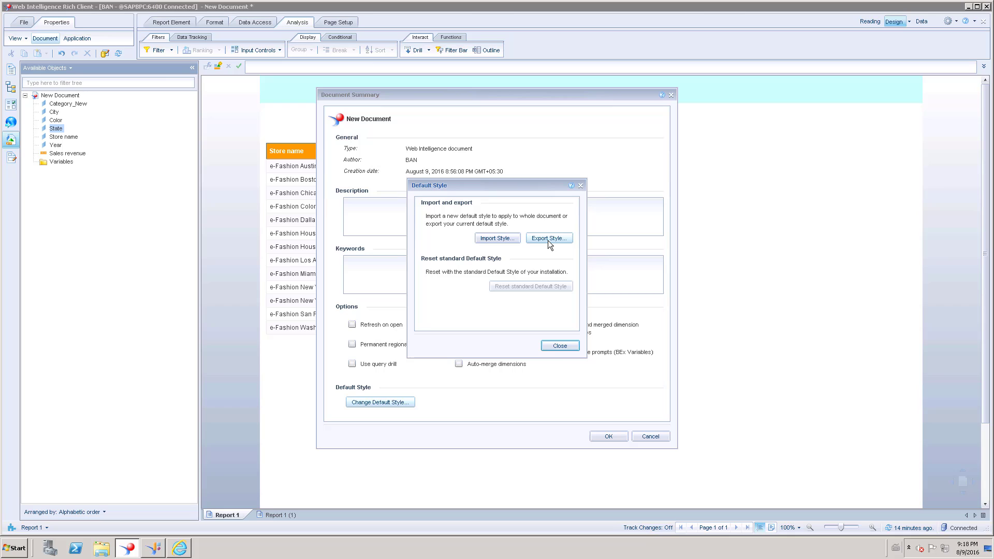
left_click(548, 239)
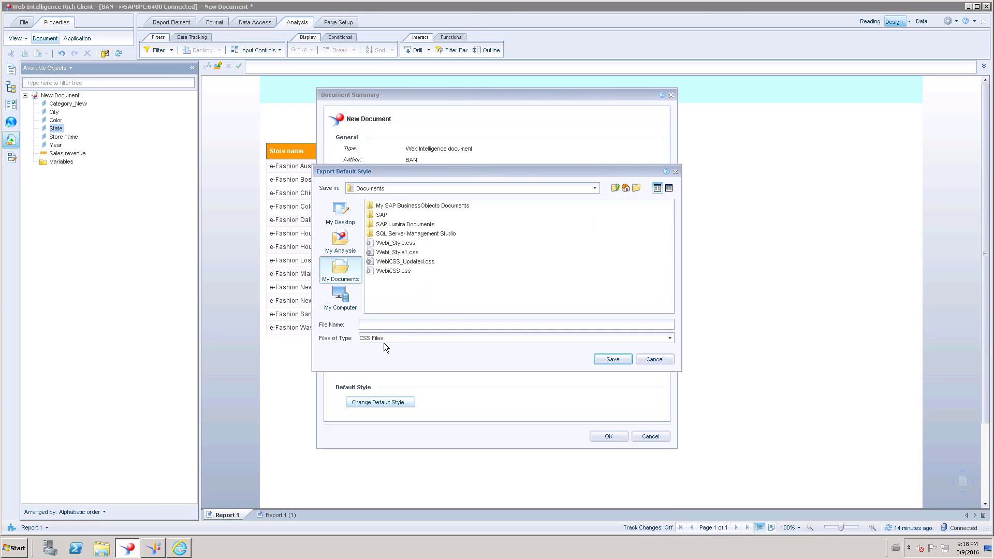
left_click(377, 322)
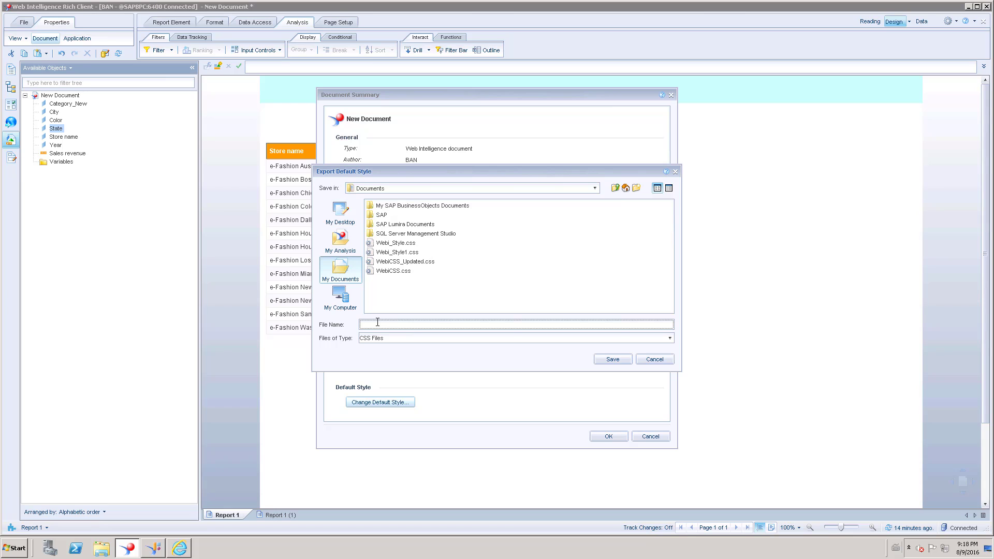
type("Test")
key("Return")
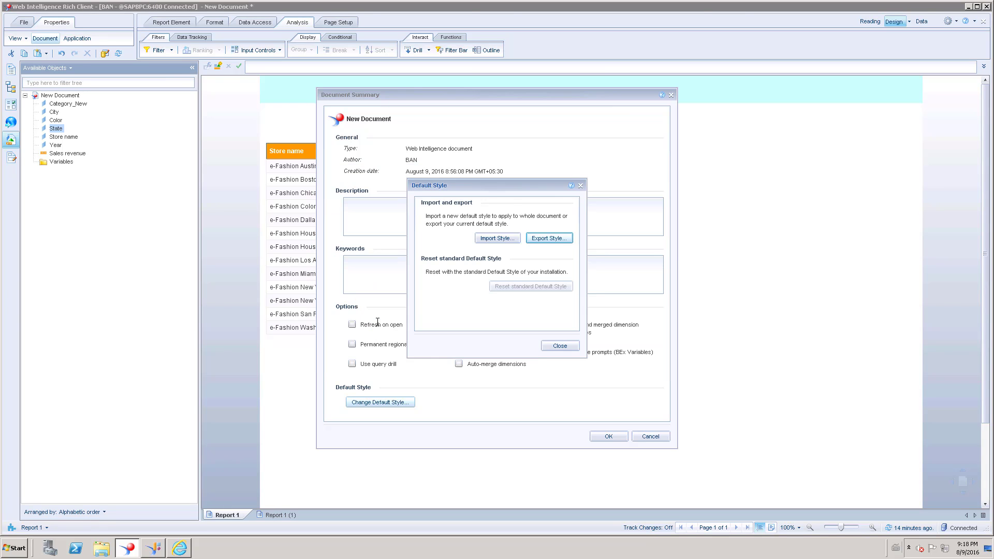
Close the style options and browse to the Documents library in Windows Explorer.
left_click(555, 347)
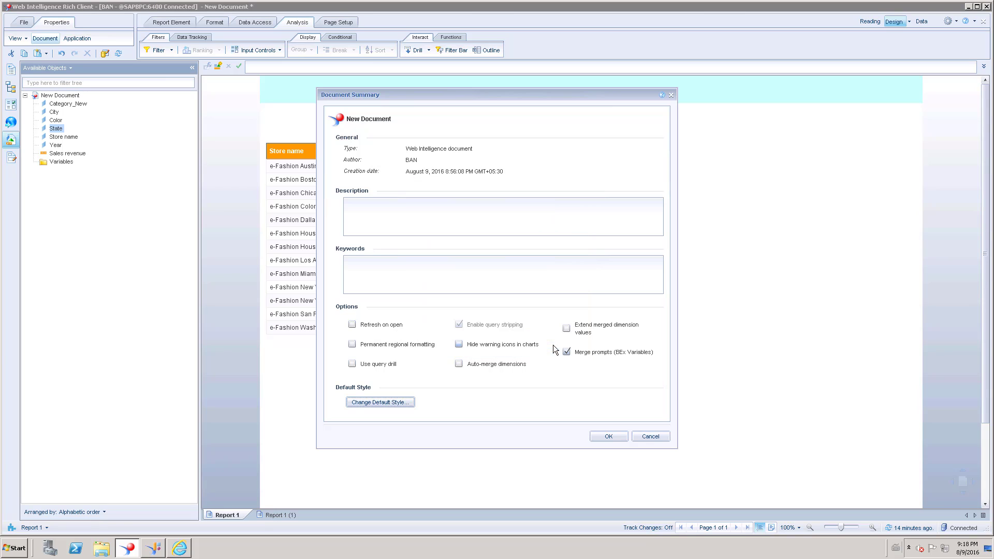
left_click(101, 548)
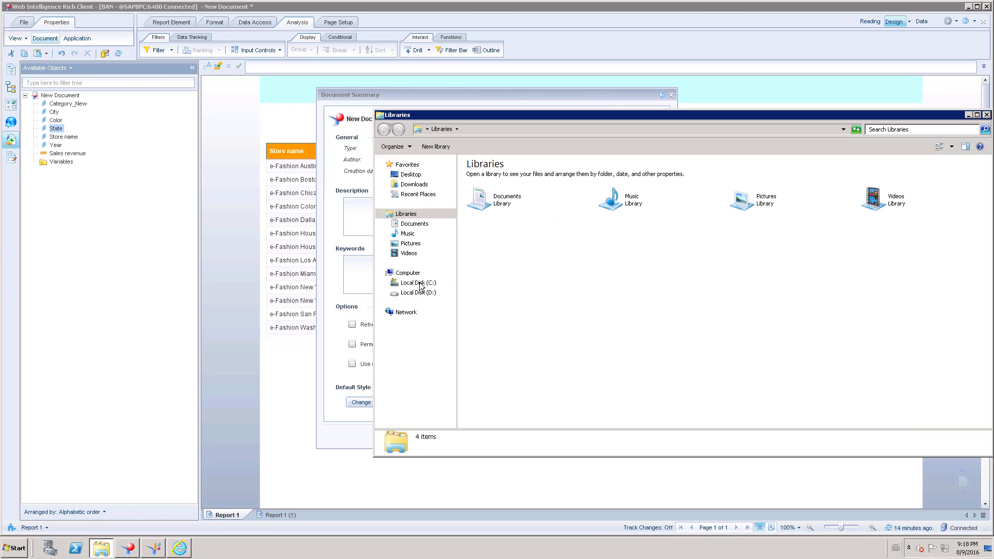
left_click(411, 224)
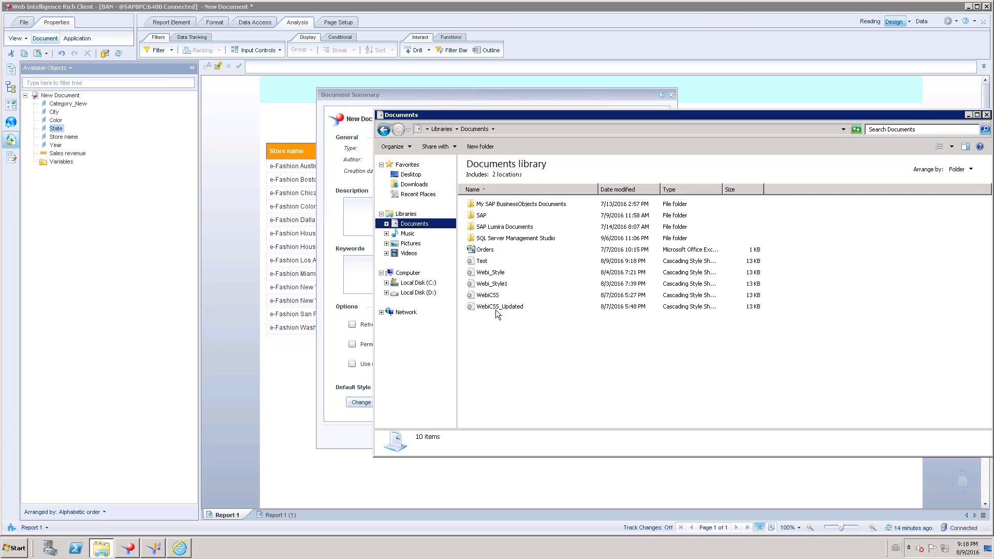
Read Test.css in Notepad down to the Chap 6b Form Cells rules, then return to Web Intelligence.
double_click(484, 261)
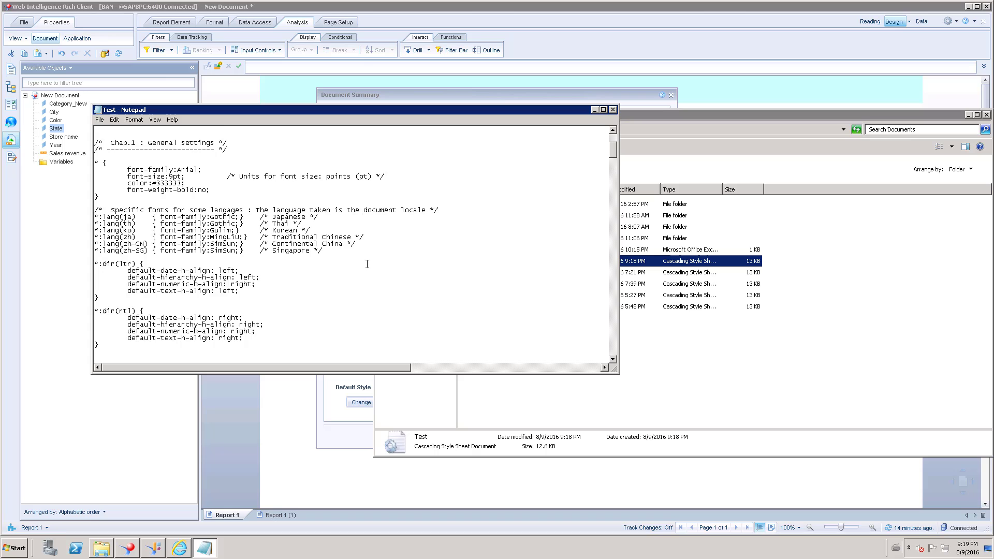
scroll(367, 264, "down", 20)
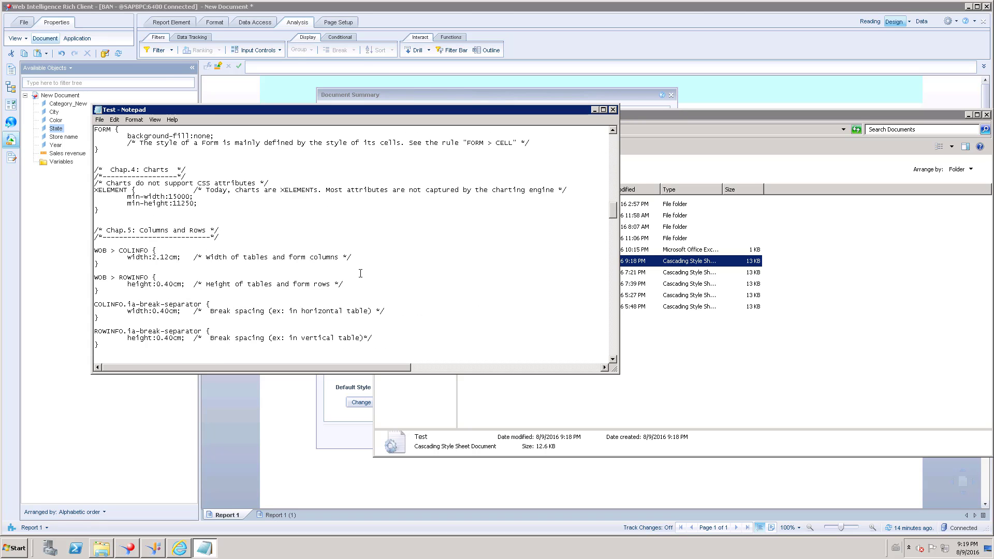
scroll(360, 274, "down", 15)
scroll(360, 273, "down", 20)
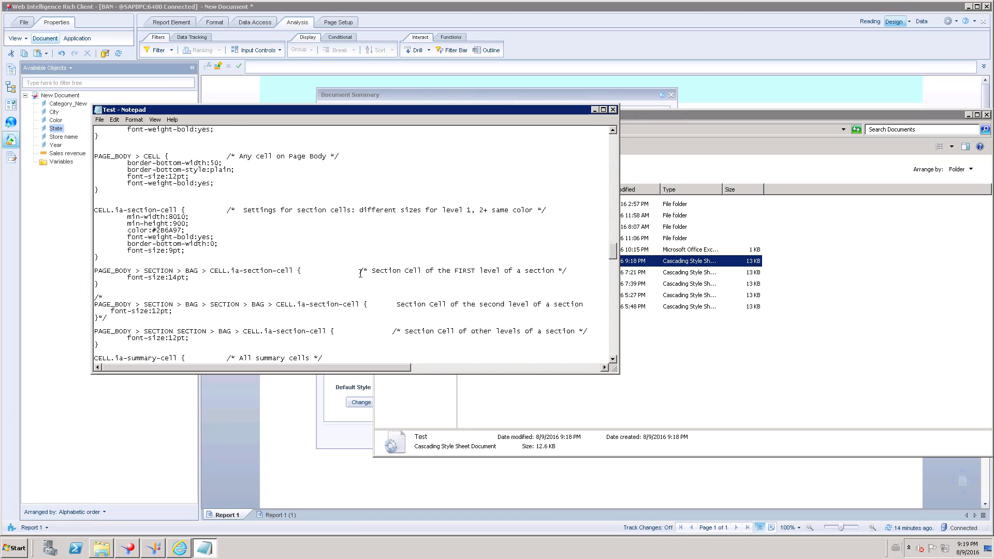
scroll(360, 273, "down", 5)
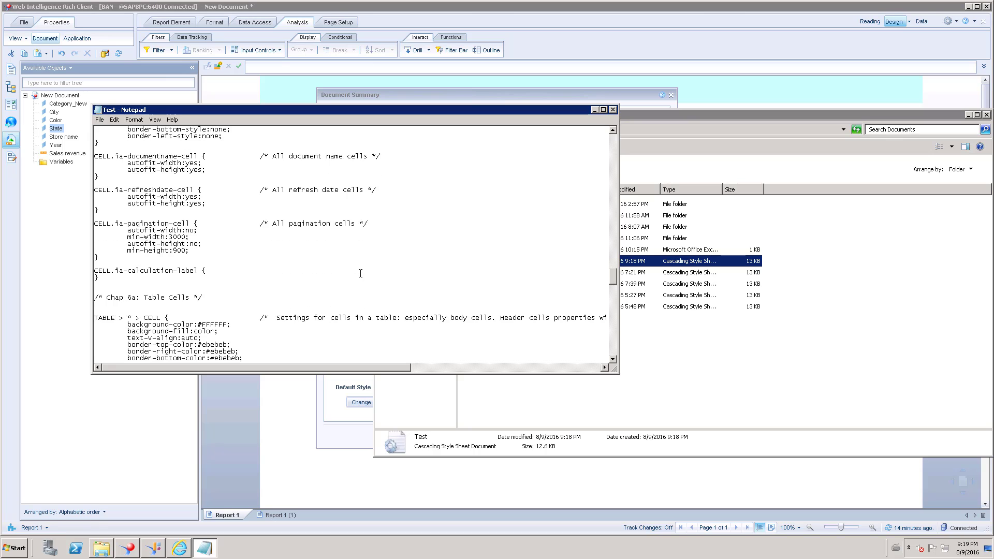
scroll(361, 274, "down", 2)
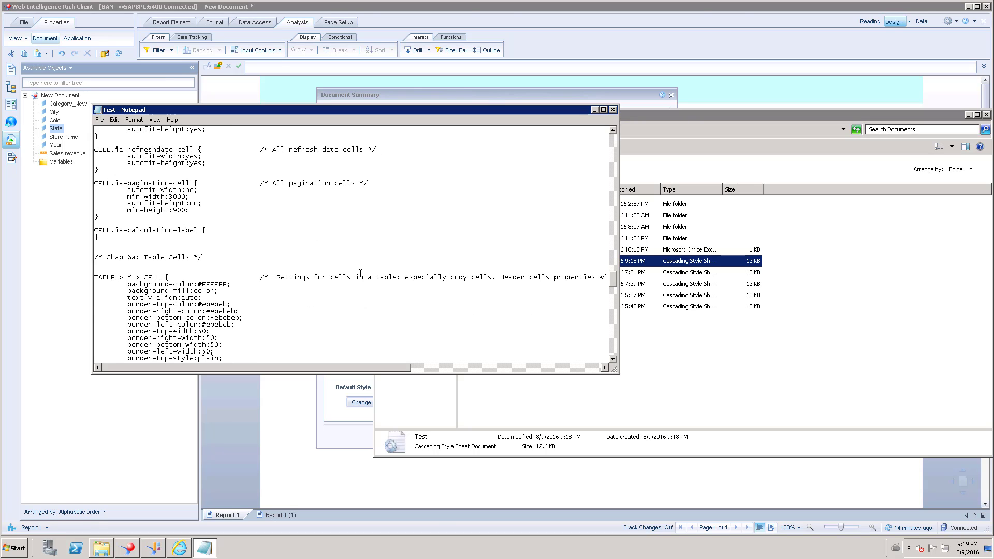
scroll(330, 254, "down", 20)
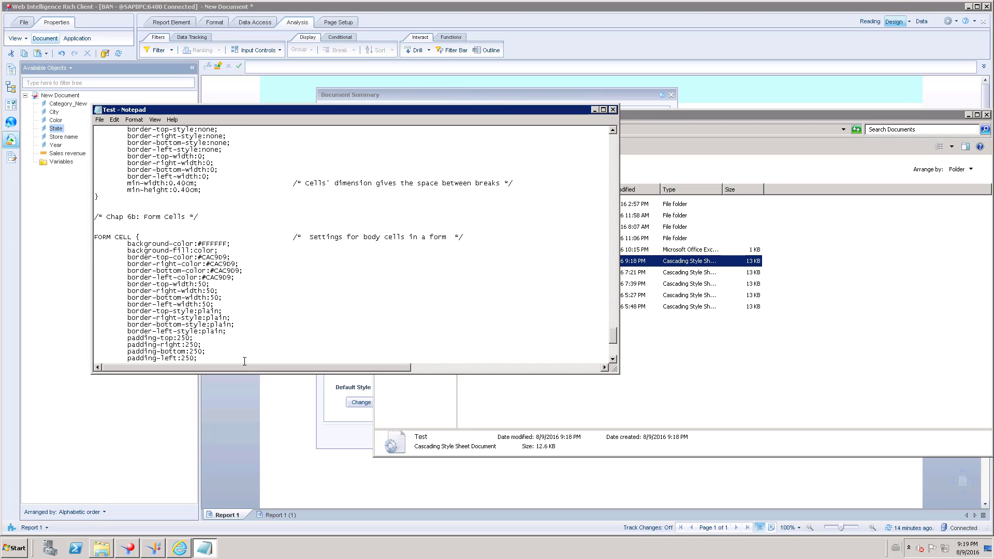
left_click(296, 439)
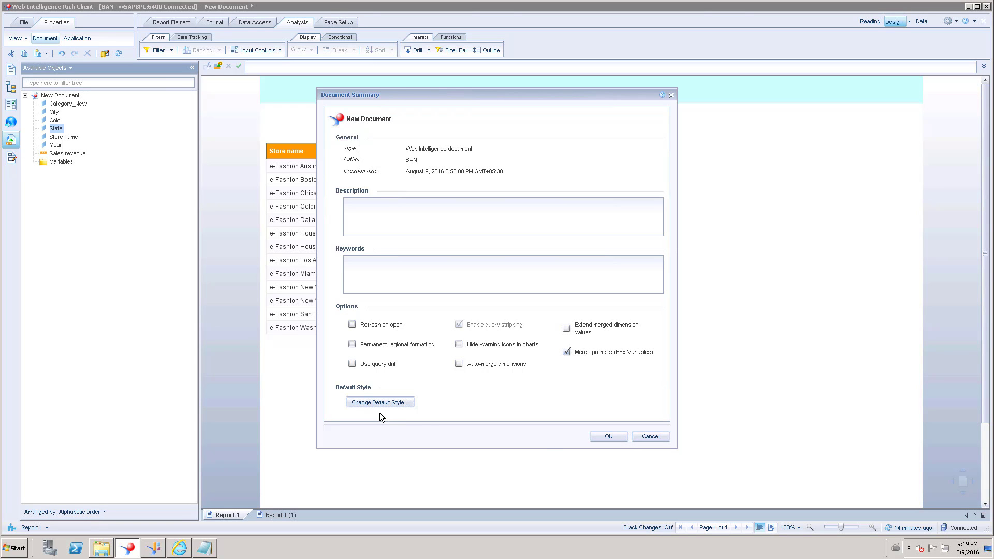
Import Webi_Style.css as the default style and apply it, turning Report 1's page yellow.
left_click(380, 403)
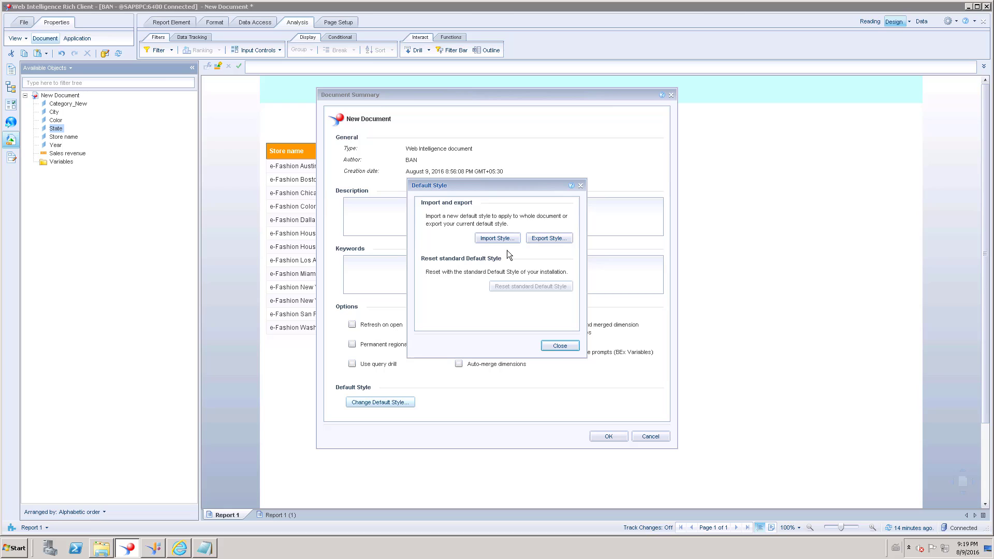
left_click(491, 240)
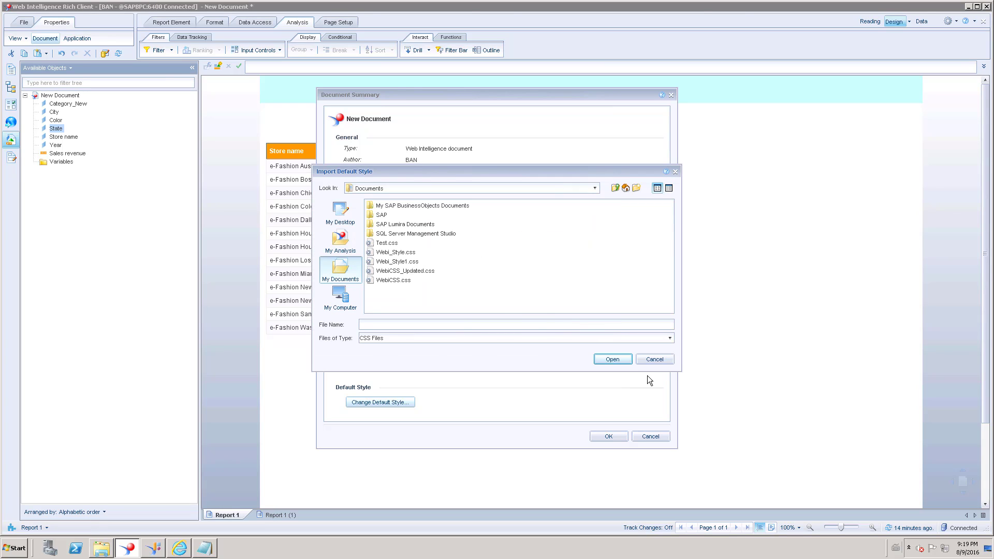
left_click(654, 361)
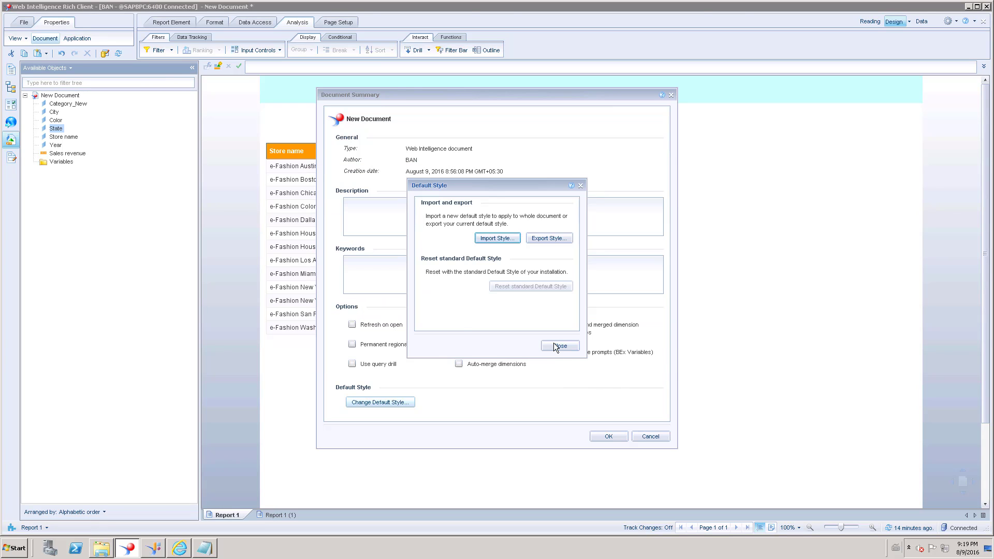
left_click(557, 347)
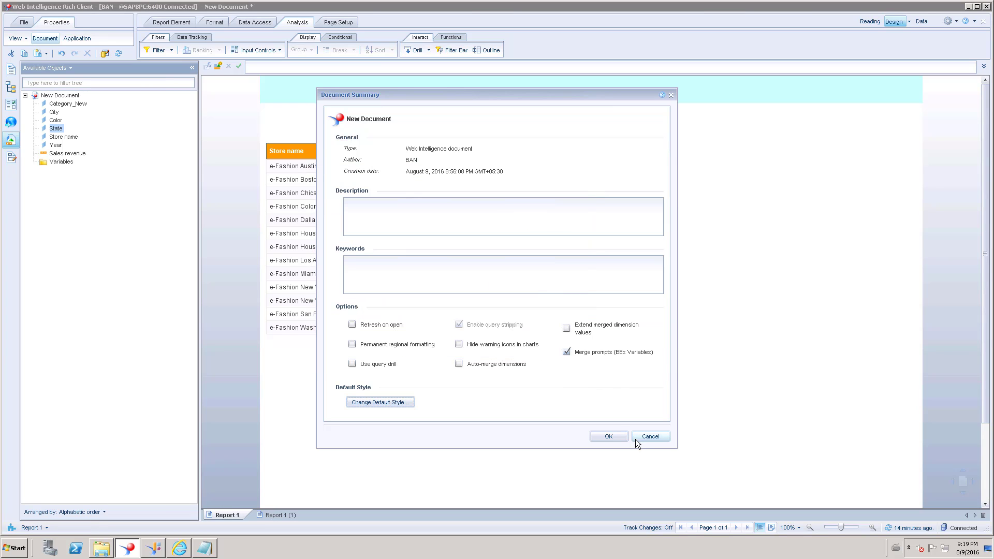
left_click(395, 402)
left_click(491, 237)
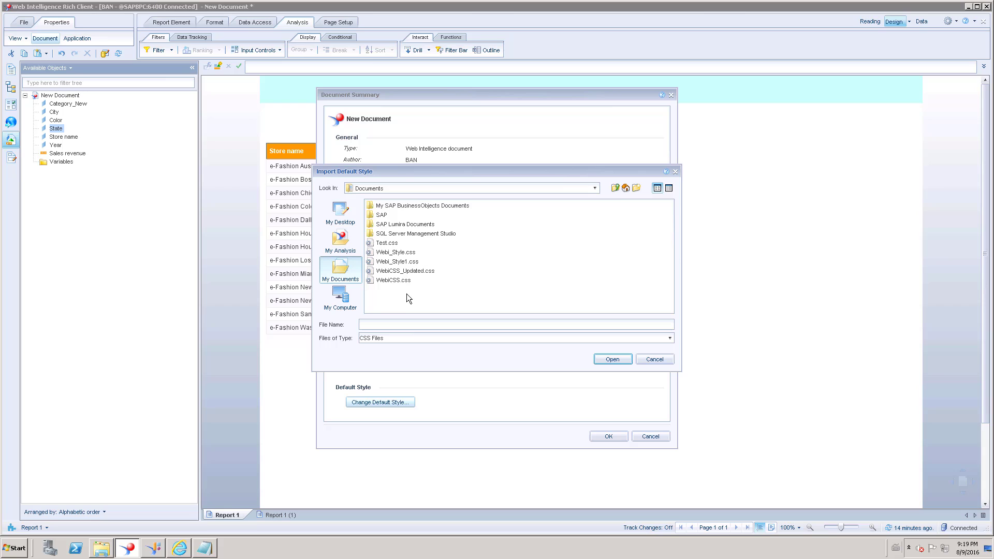
left_click(401, 253)
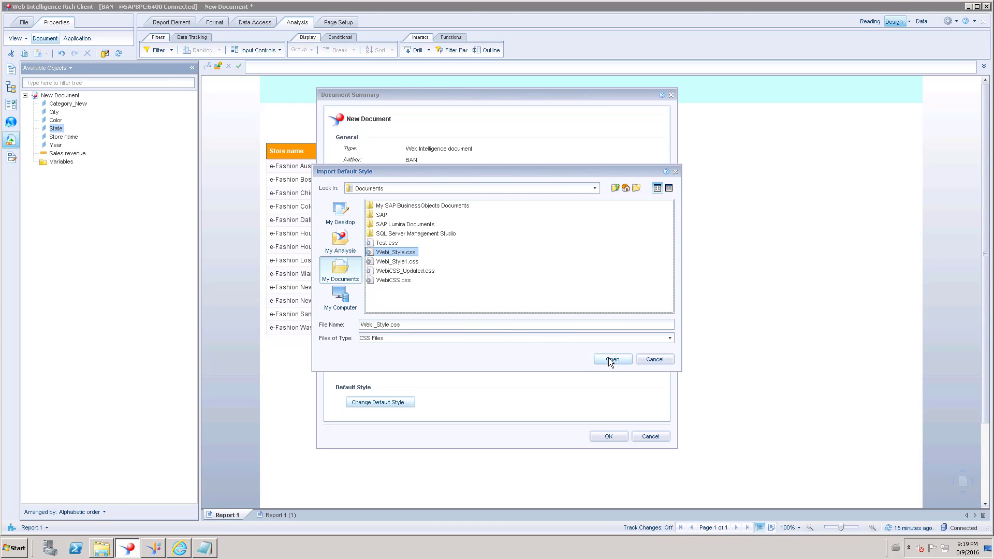
left_click(609, 359)
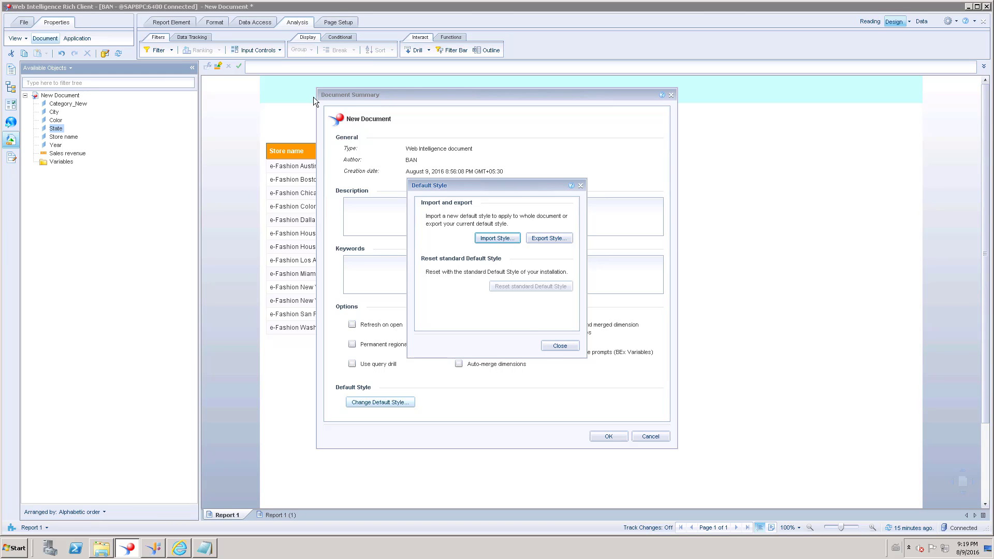
left_click(552, 345)
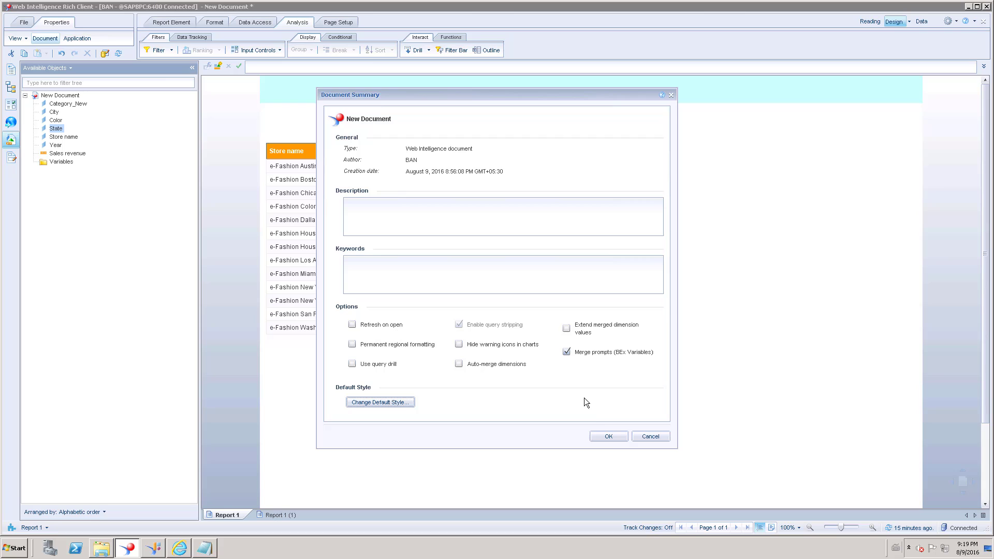
left_click(608, 437)
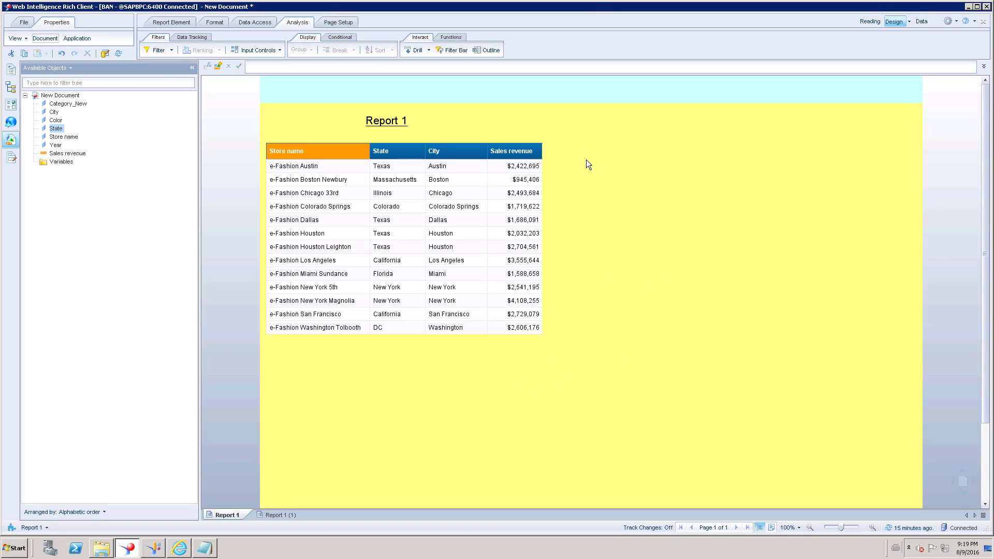
scroll(648, 357, "down", 4)
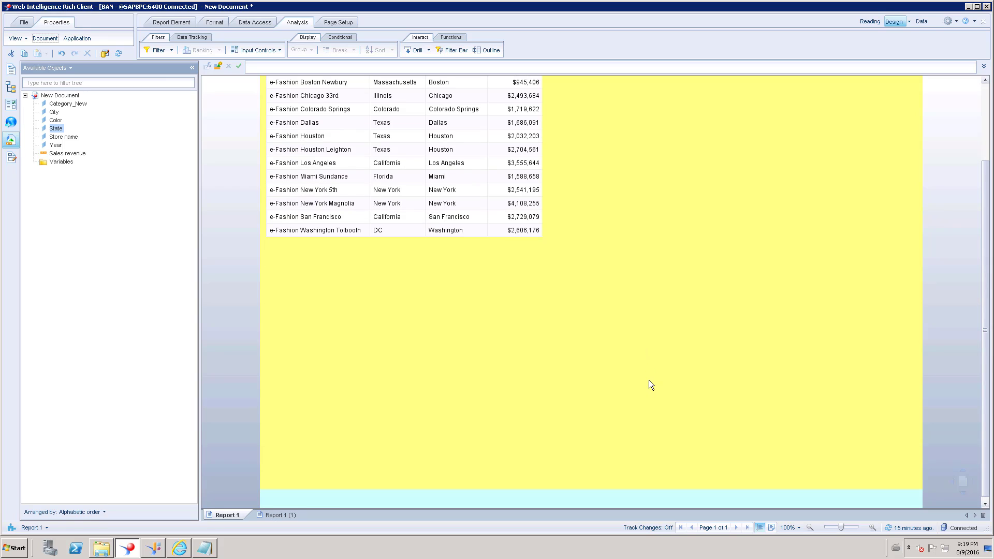
scroll(641, 375, "up", 3)
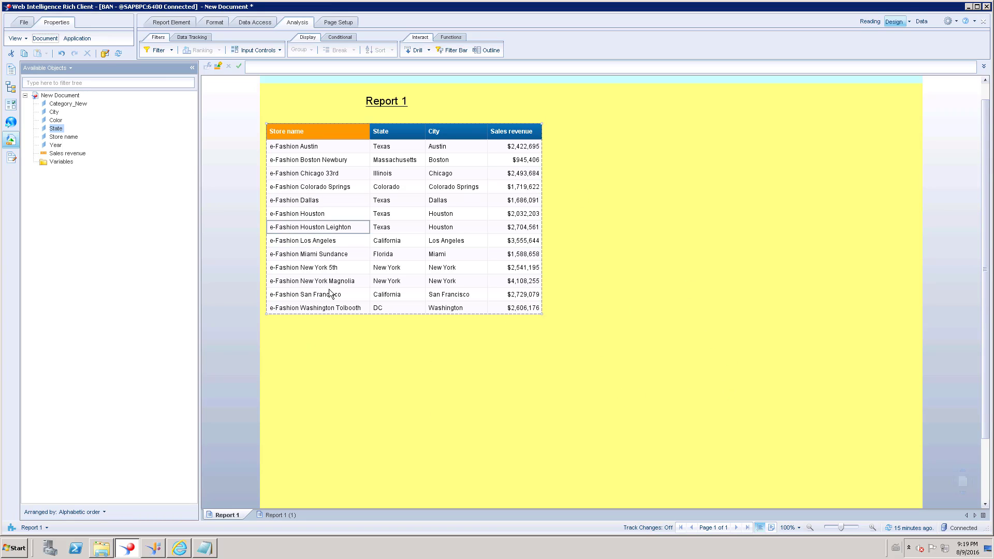
Reset to the standard default style in Document Summary, confirming Yes, so the page turns white.
left_click(51, 39)
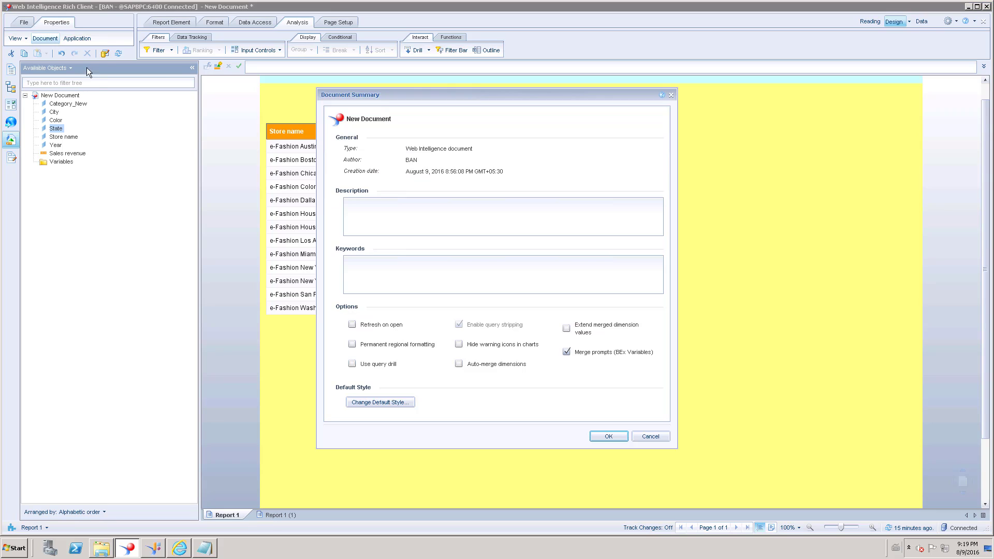
left_click(384, 404)
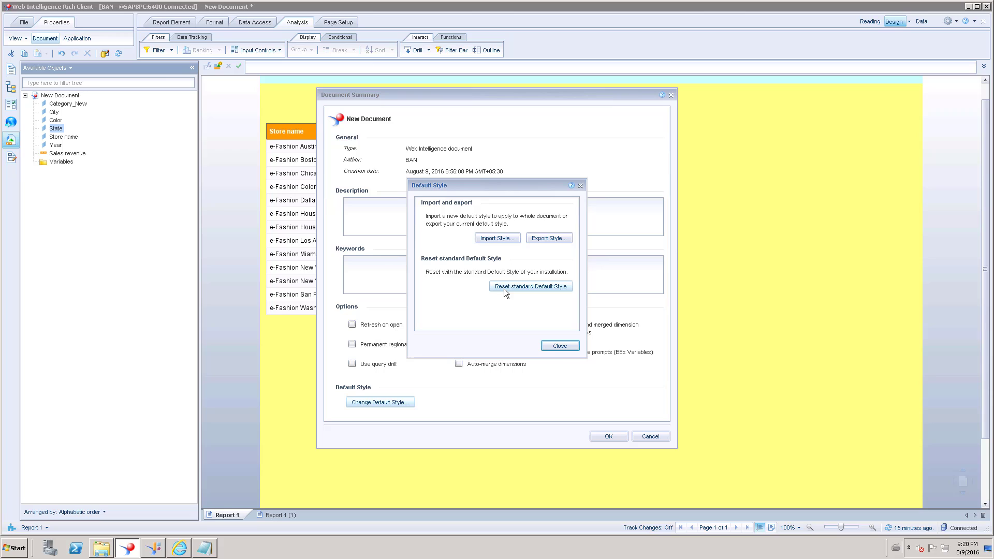
left_click(545, 286)
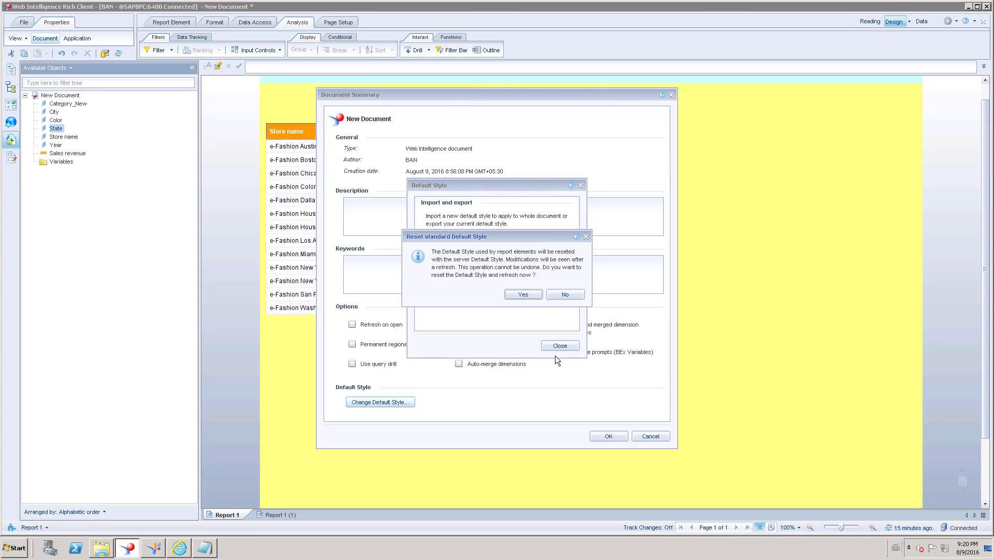
left_click(523, 294)
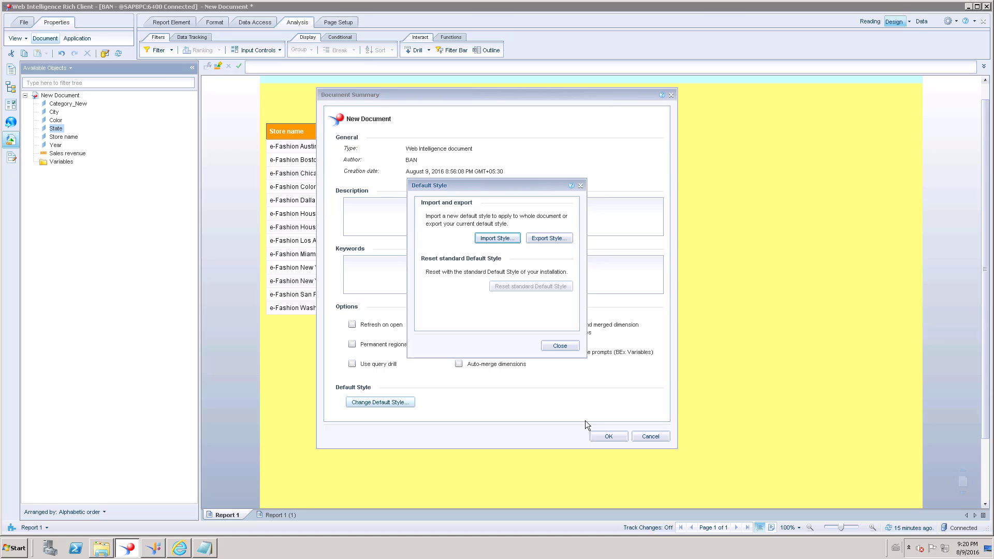
left_click(559, 346)
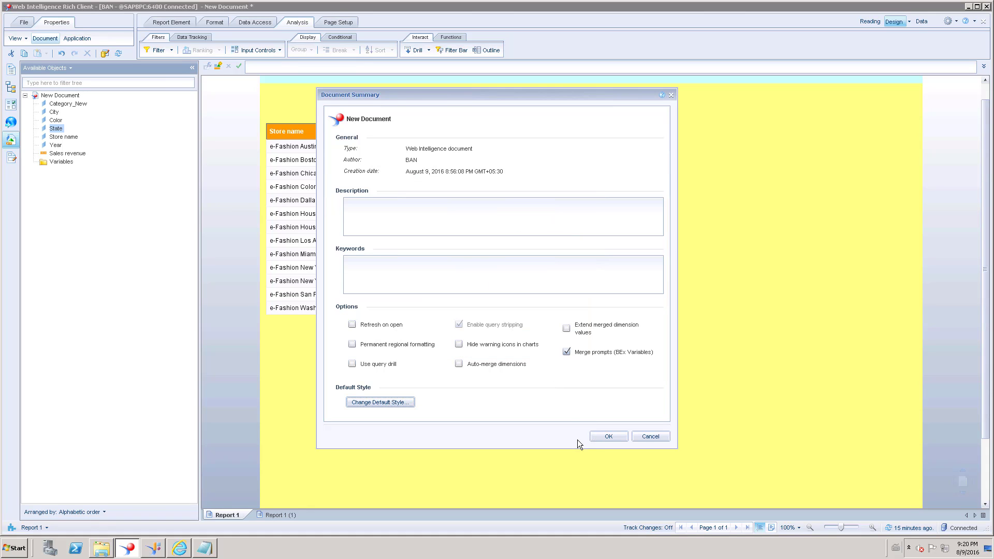
left_click(605, 436)
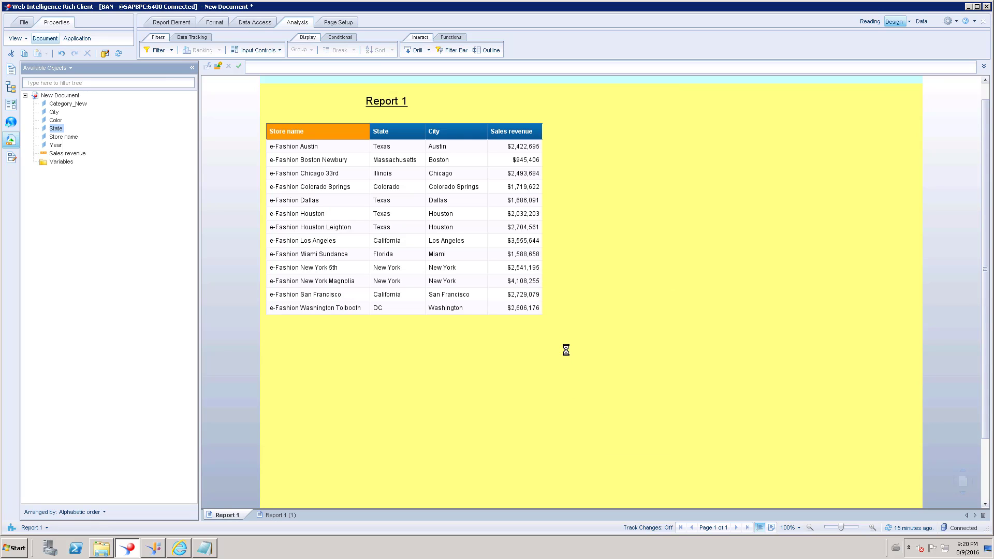
scroll(651, 331, "up", 1)
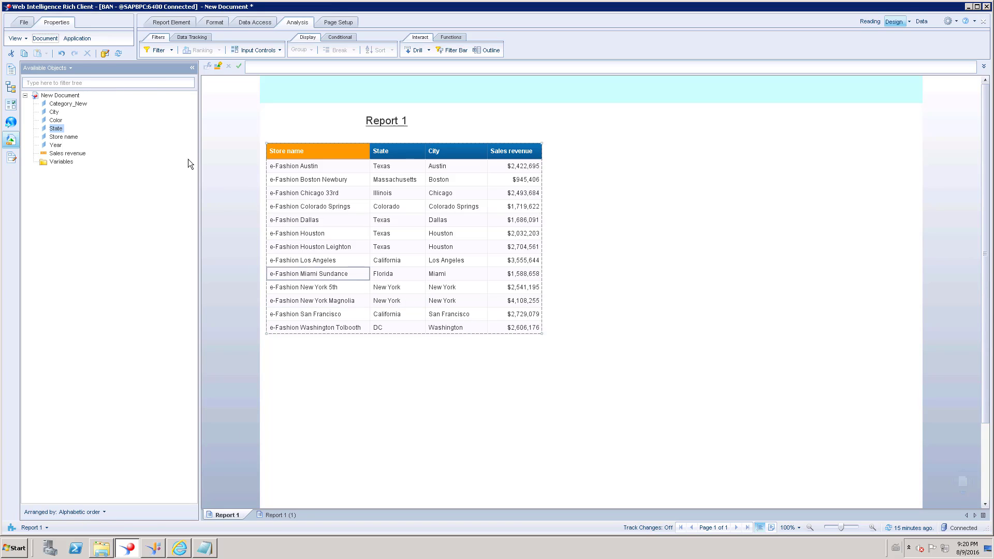
Minimize the Notepad stylesheet and start a new document from the File commands.
left_click(24, 22)
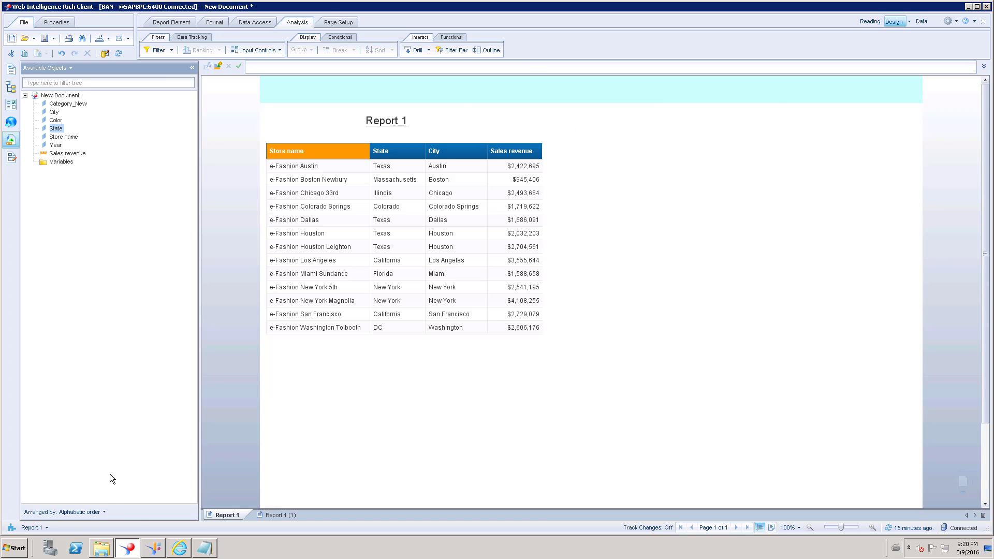
left_click(205, 548)
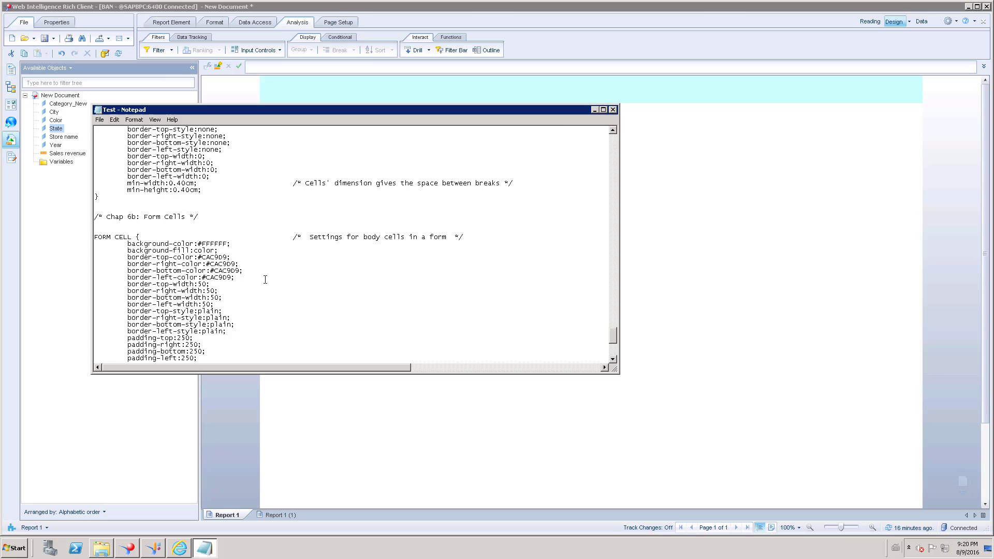
left_click(595, 109)
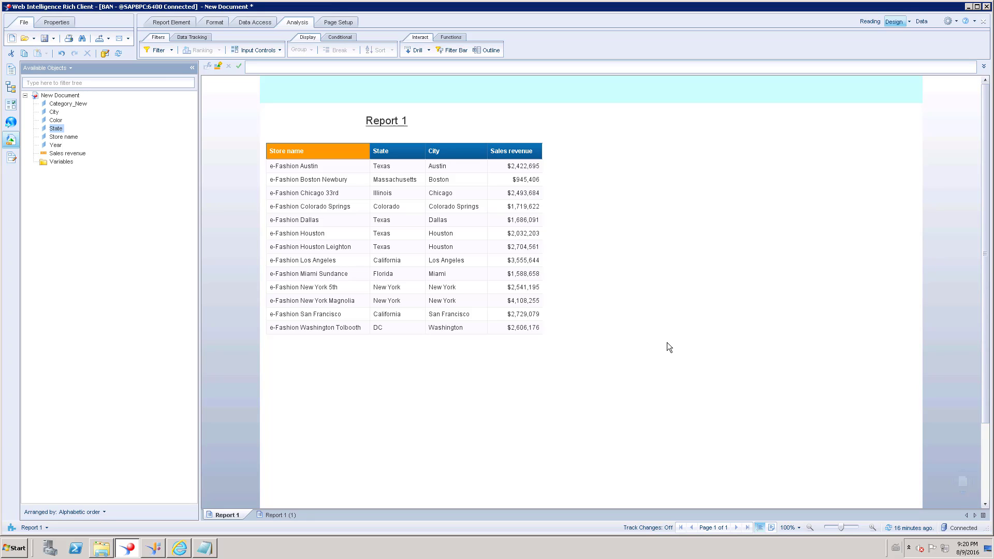
left_click(11, 39)
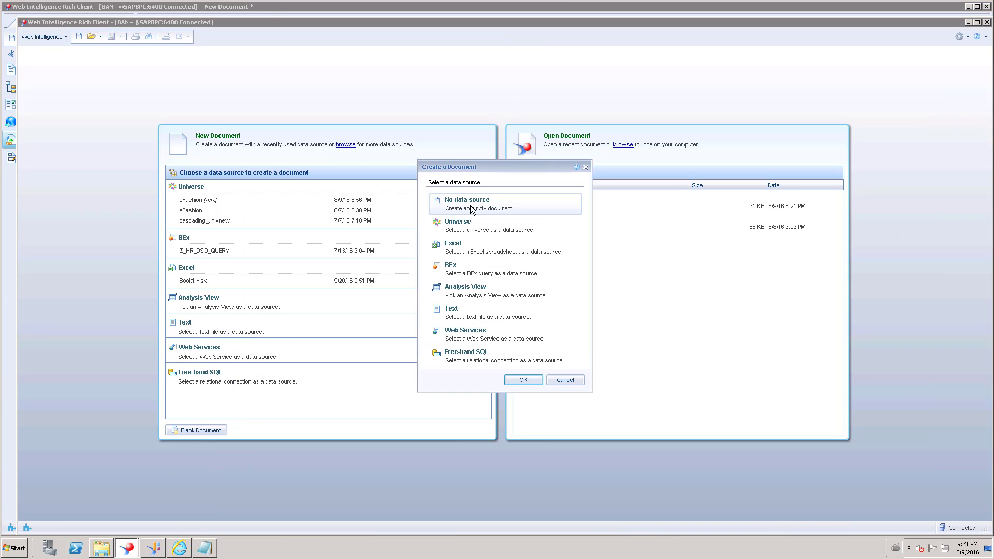
Create a no-data-source document and place an empty three-column table below the Report 1 title.
left_click(515, 380)
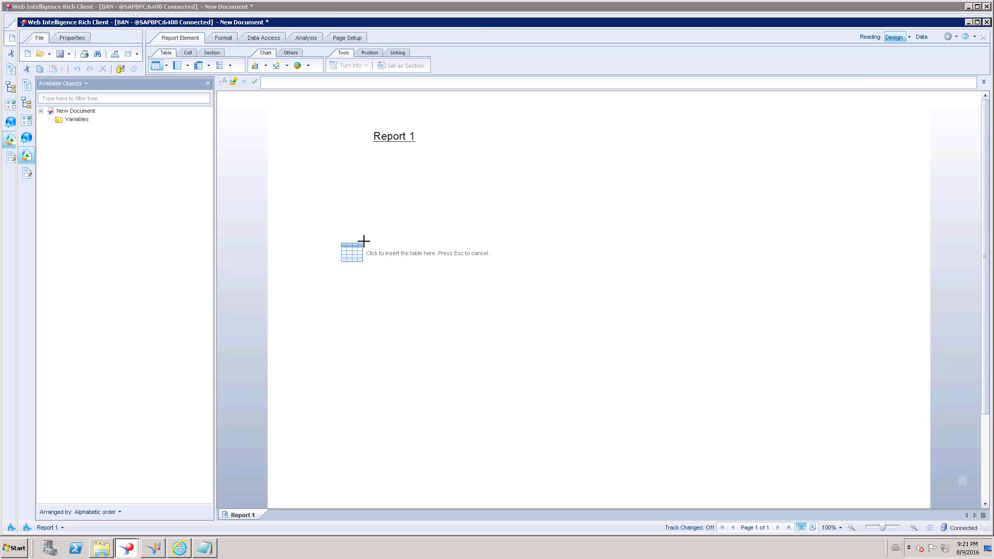
left_click(365, 239)
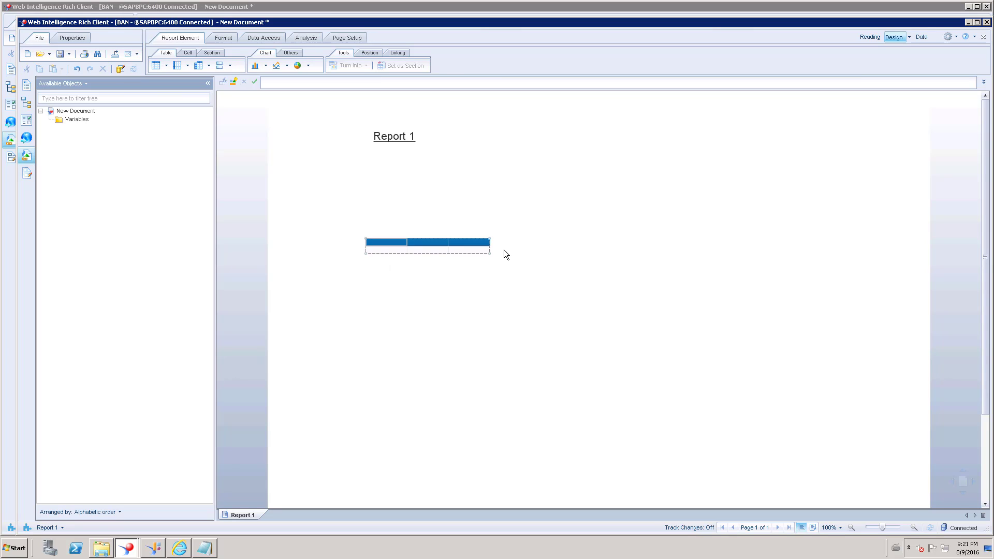
left_click(479, 251)
left_click(507, 309)
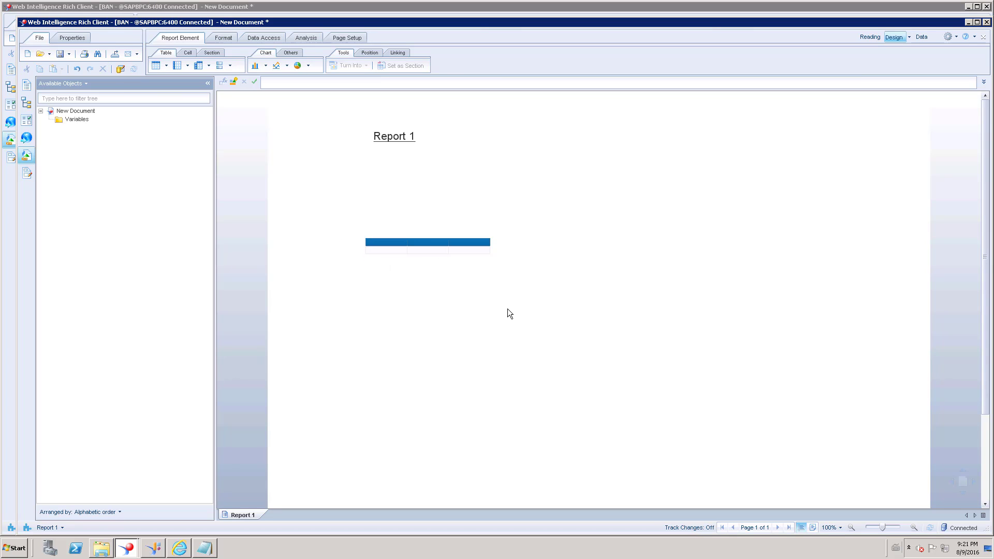